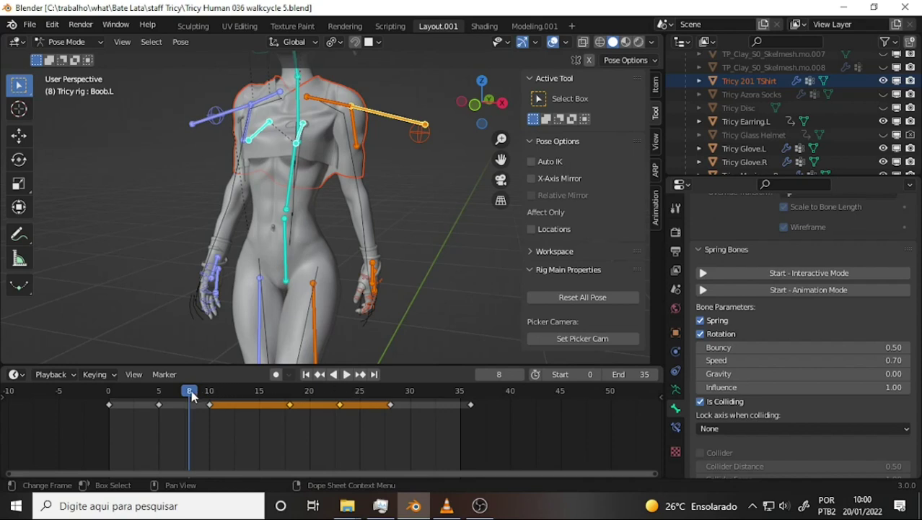
Play the Tricy walk cycle, stop it, and rewind to the start frame.
{"action": "key", "text": "shift+ctrl+space"}
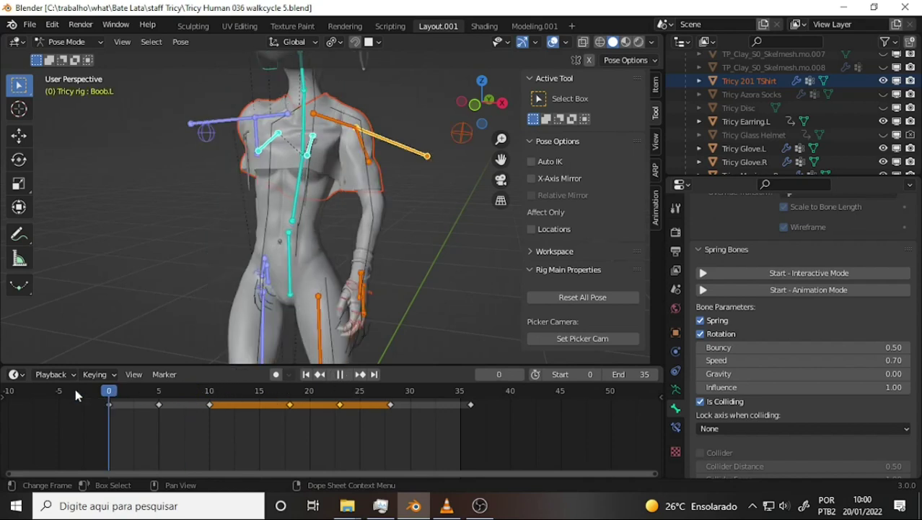
{"action": "key", "text": "space"}
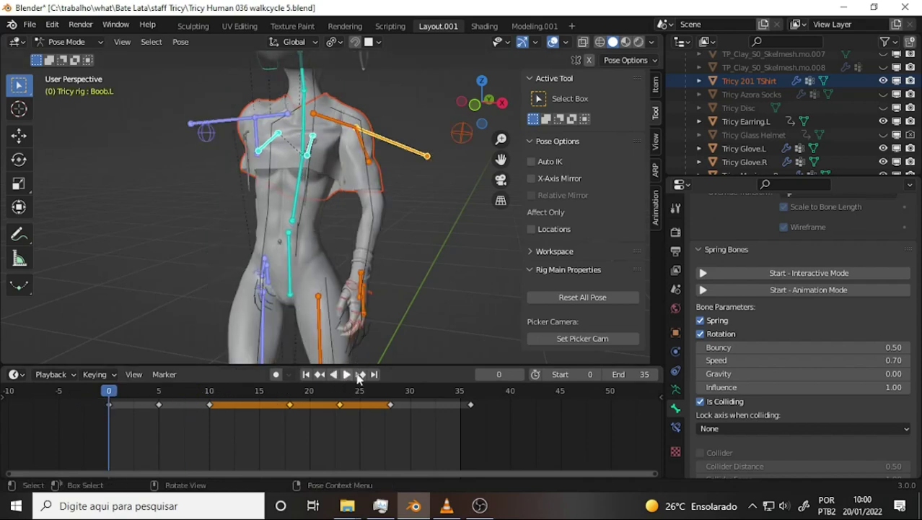
{"action": "left_click", "coordinate": [346, 374]}
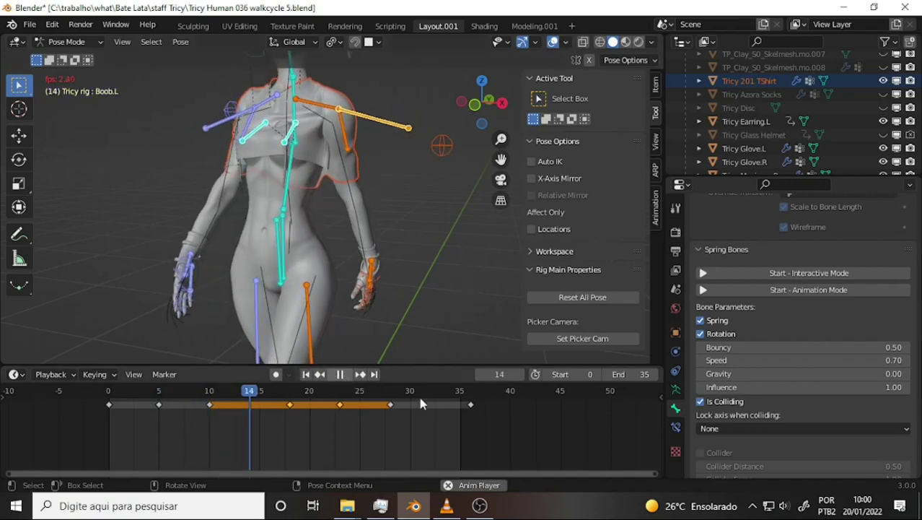
{"action": "key", "text": "space"}
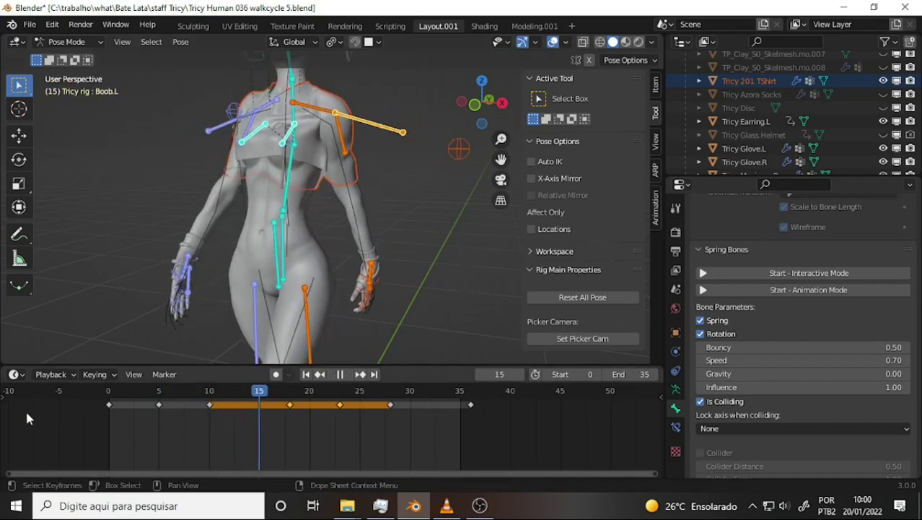
{"action": "key", "text": "shift+Left"}
Enable Spring Bones interactive mode, then play the walk cycle and stop at end frame 35.
{"action": "left_click", "coordinate": [819, 274]}
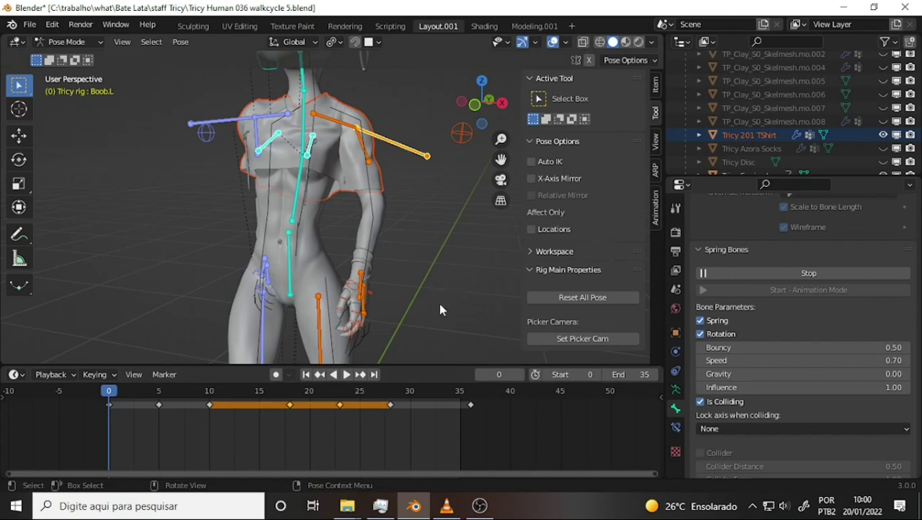
{"action": "key", "text": "space"}
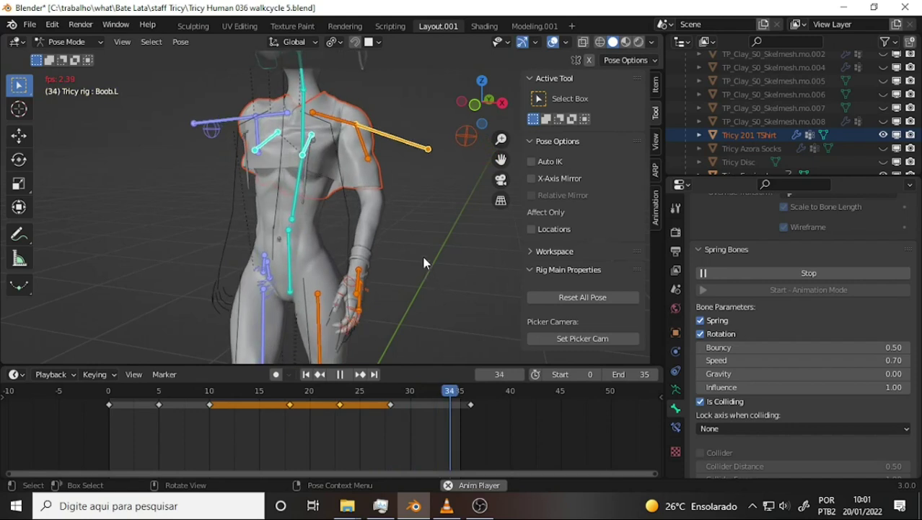
{"action": "key", "text": "space"}
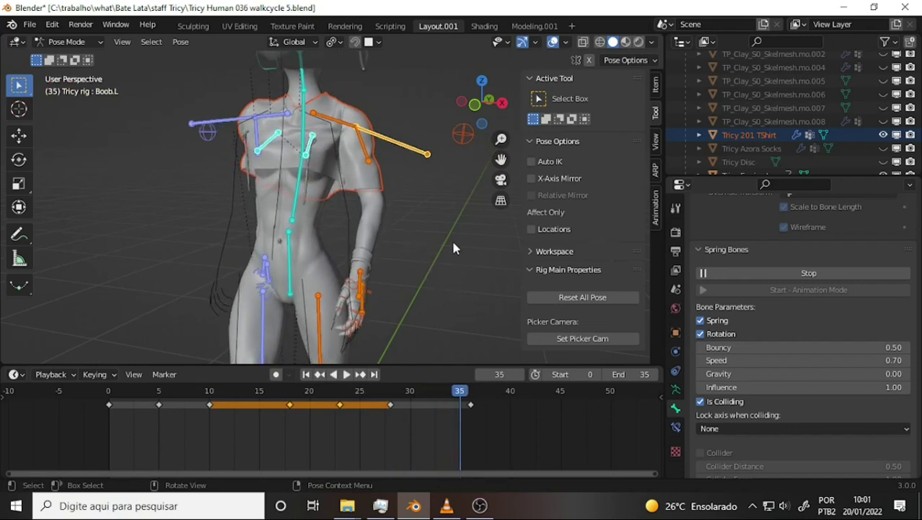
{"action": "scroll", "coordinate": [451, 243], "scroll_direction": "down", "scroll_amount": 4}
{"action": "scroll", "coordinate": [449, 248], "scroll_direction": "up", "scroll_amount": 2}
{"action": "scroll", "coordinate": [449, 249], "scroll_direction": "up", "scroll_amount": 2}
{"action": "scroll", "coordinate": [449, 249], "scroll_direction": "down", "scroll_amount": 2}
{"action": "scroll", "coordinate": [449, 249], "scroll_direction": "down", "scroll_amount": 2}
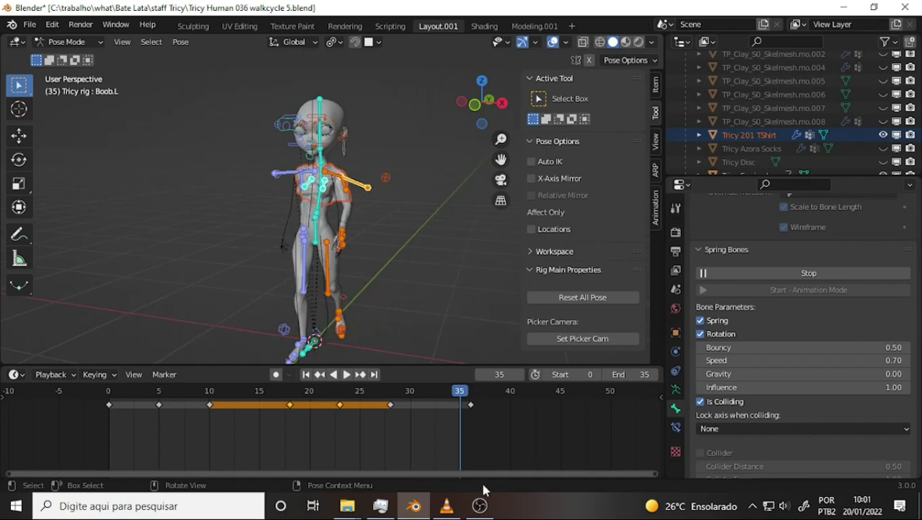
Resume the Project EVE trailer at 75% volume and pause it at 01:12.
{"action": "left_click", "coordinate": [447, 505]}
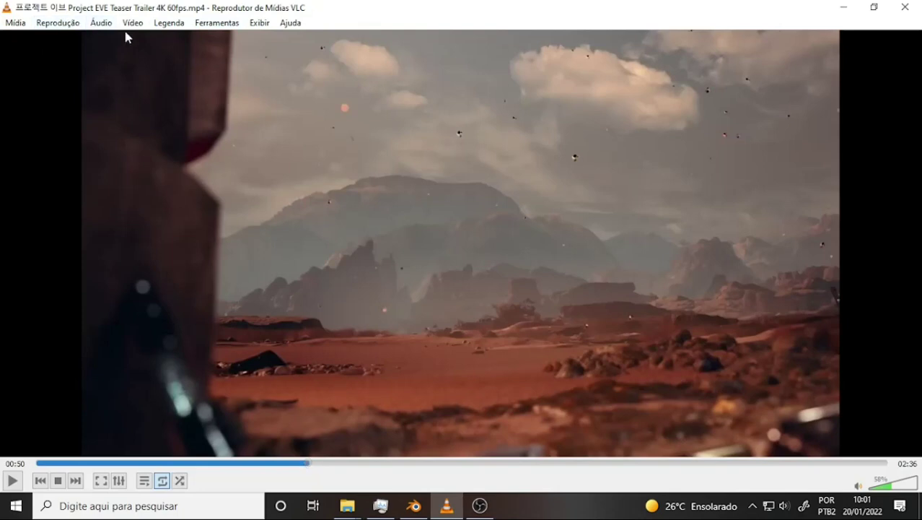
{"action": "left_click", "coordinate": [13, 481]}
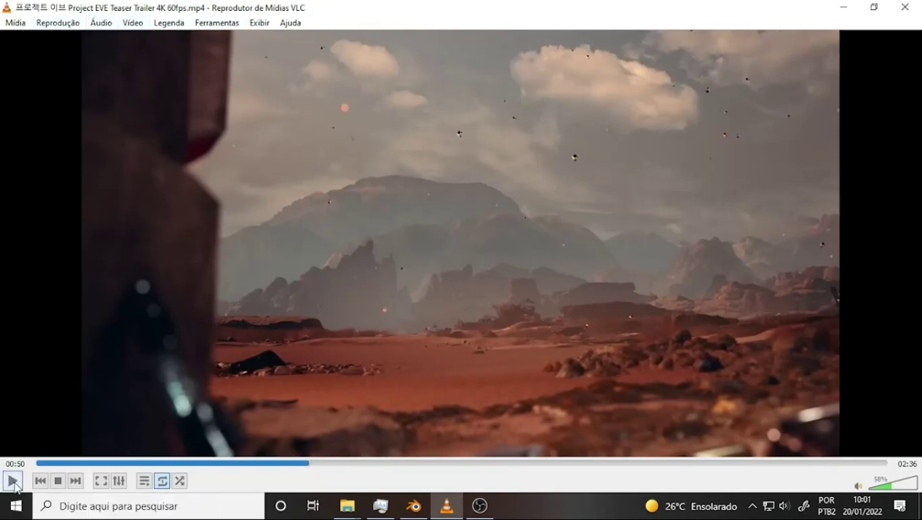
{"action": "left_click", "coordinate": [893, 488]}
{"action": "left_click", "coordinate": [899, 492]}
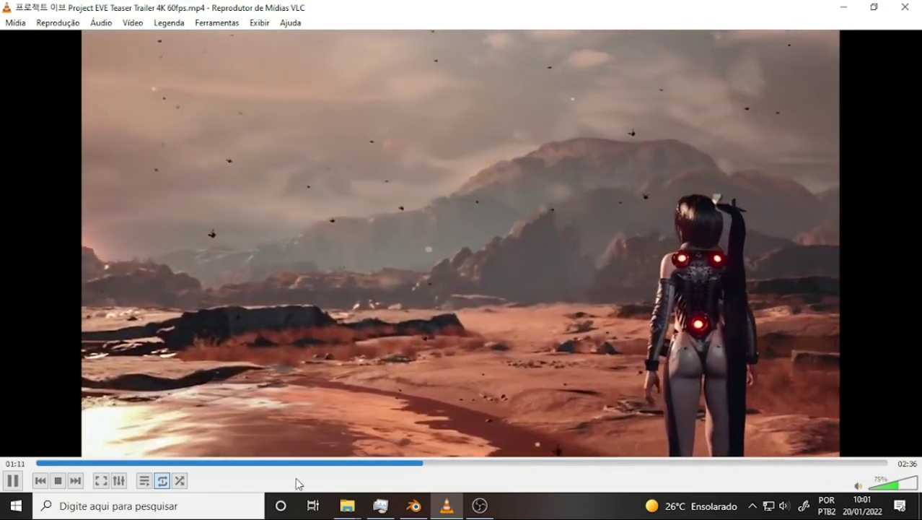
{"action": "key", "text": "space"}
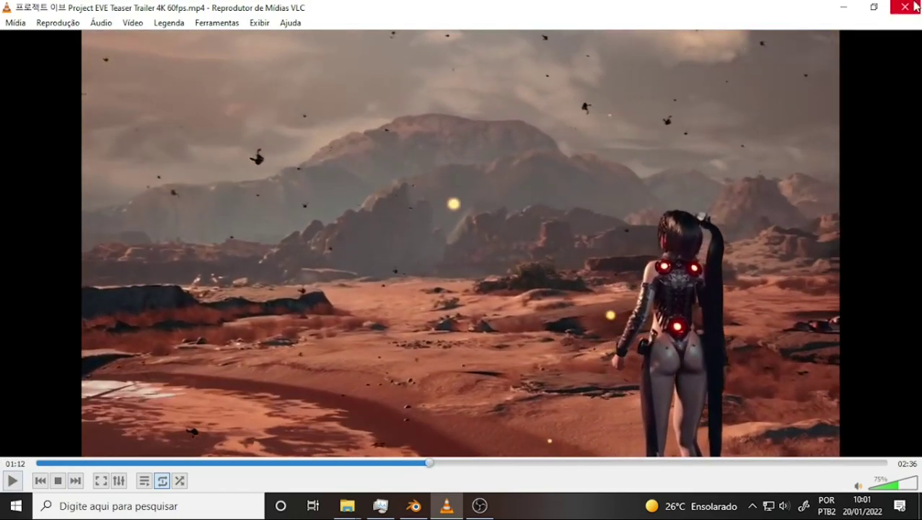
Close VLC, switch to the Blender Nation folder, and open the NIKKE reveal trailer.
{"action": "left_click", "coordinate": [906, 8]}
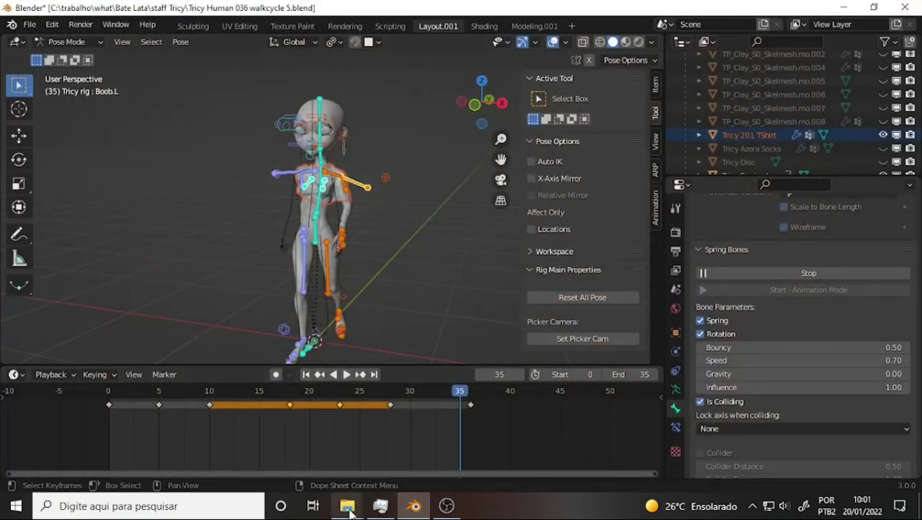
{"action": "mouse_move", "coordinate": [347, 505]}
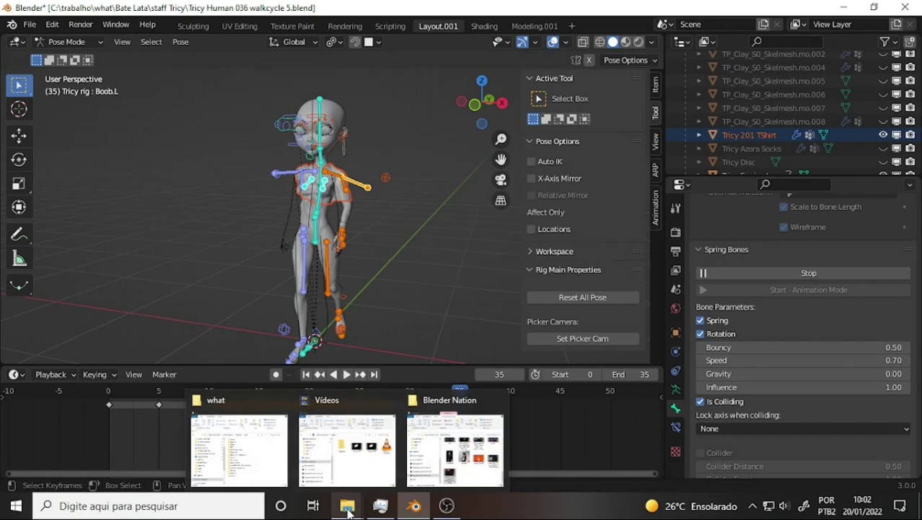
{"action": "left_click", "coordinate": [492, 469]}
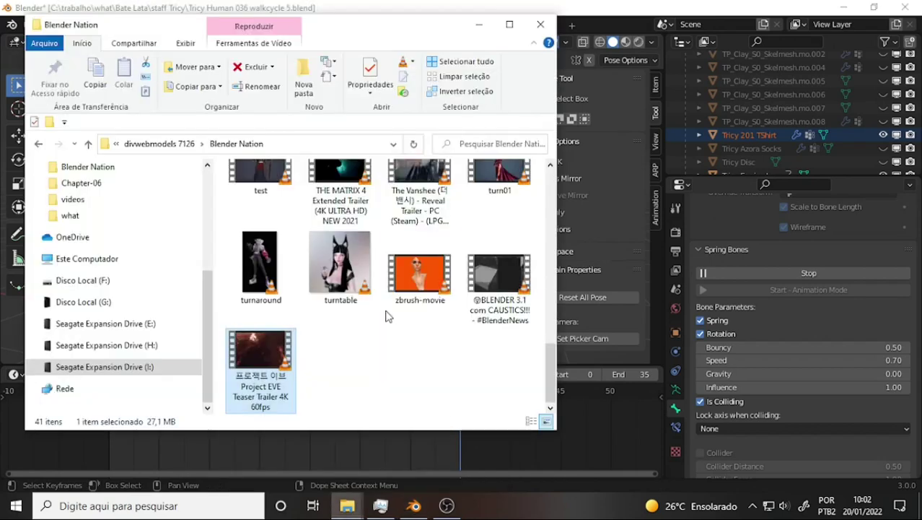
{"action": "scroll", "coordinate": [376, 311], "scroll_direction": "up", "scroll_amount": 2}
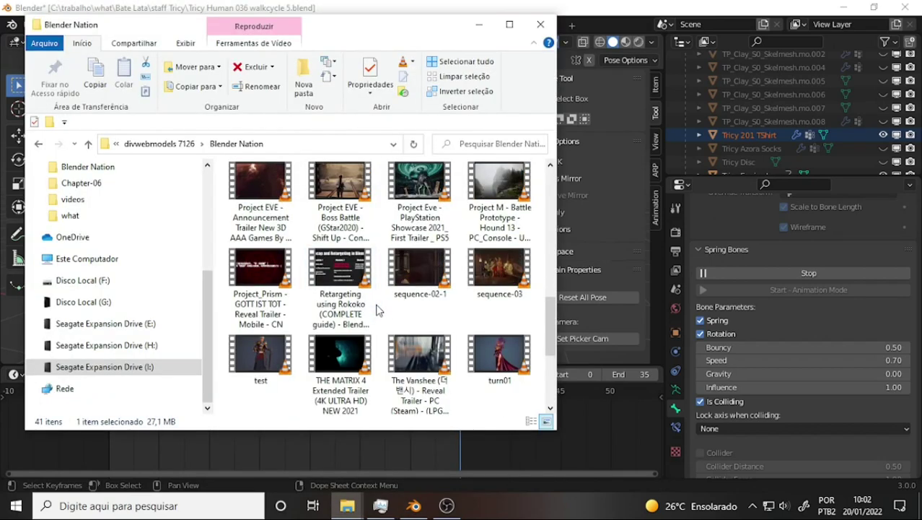
{"action": "scroll", "coordinate": [418, 282], "scroll_direction": "up", "scroll_amount": 2}
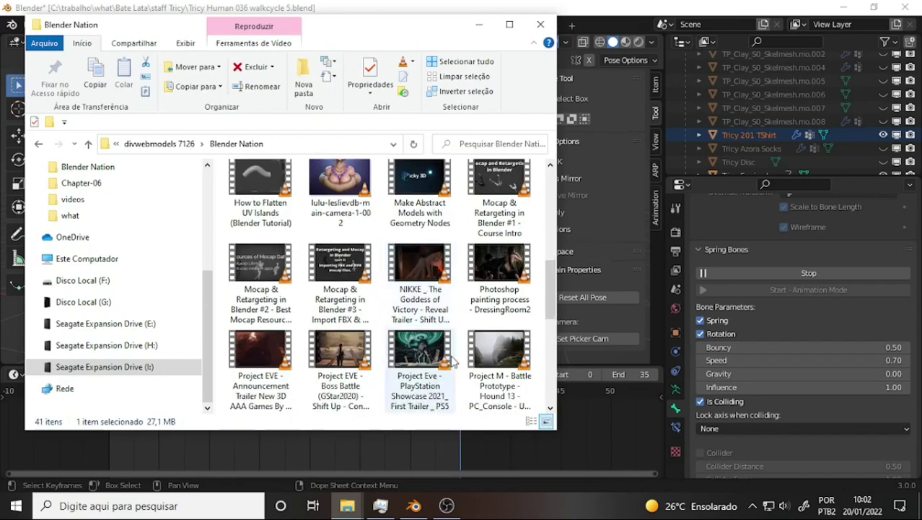
{"action": "left_click", "coordinate": [410, 271]}
{"action": "key", "text": "Return"}
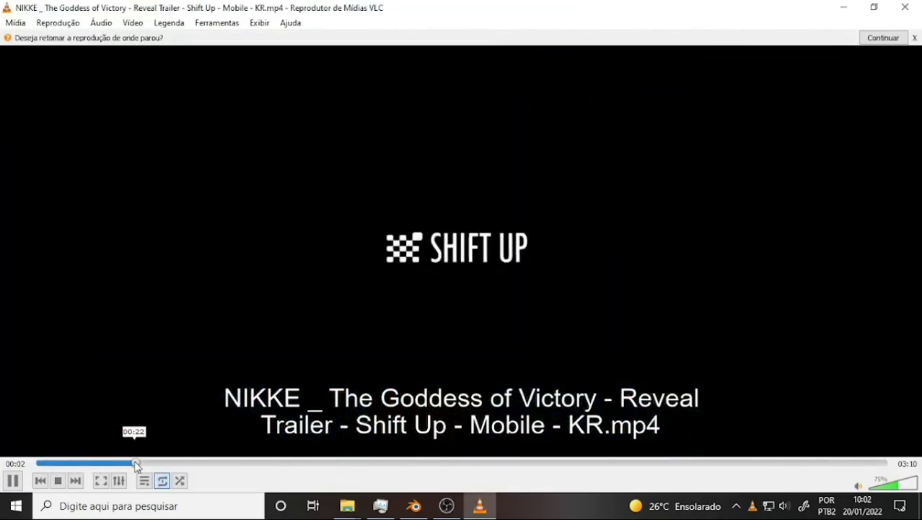
Seek the NIKKE trailer to about 00:22 at 89% volume, pause it, and close VLC.
{"action": "left_click", "coordinate": [136, 463]}
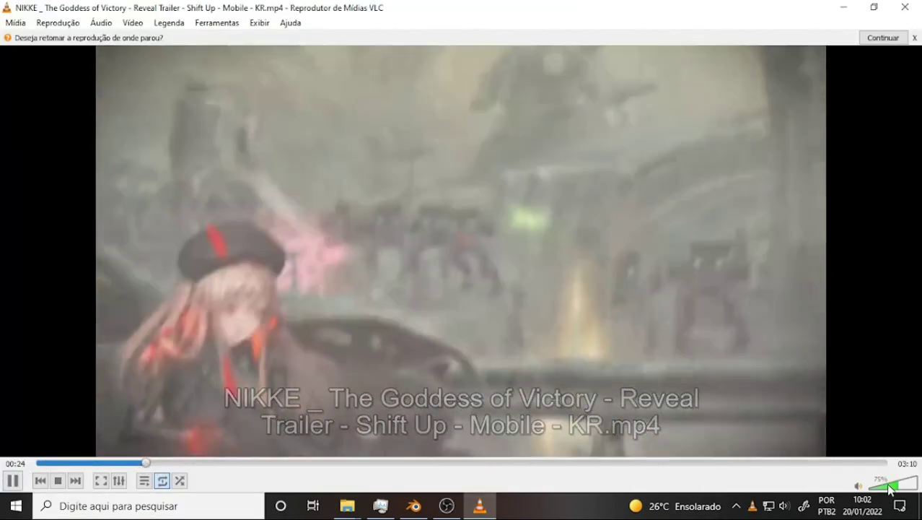
{"action": "left_click", "coordinate": [906, 485]}
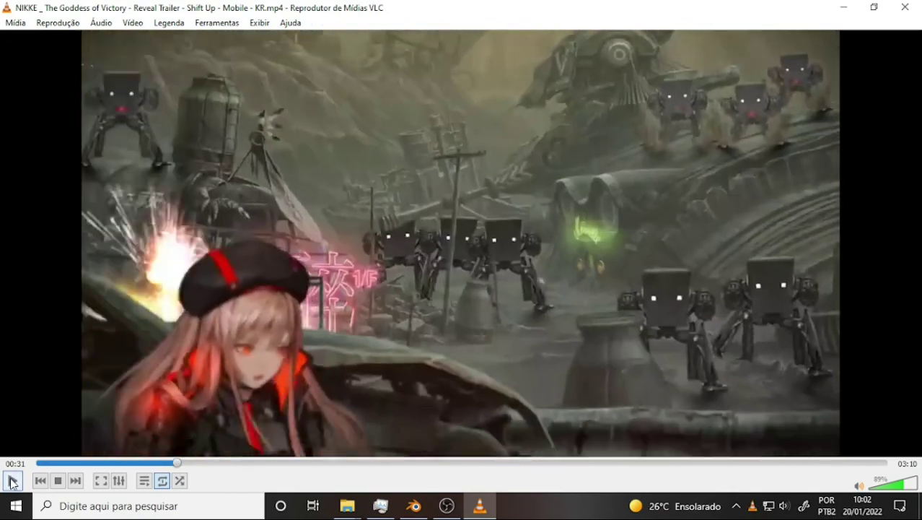
{"action": "left_click", "coordinate": [12, 480]}
{"action": "left_click", "coordinate": [905, 7]}
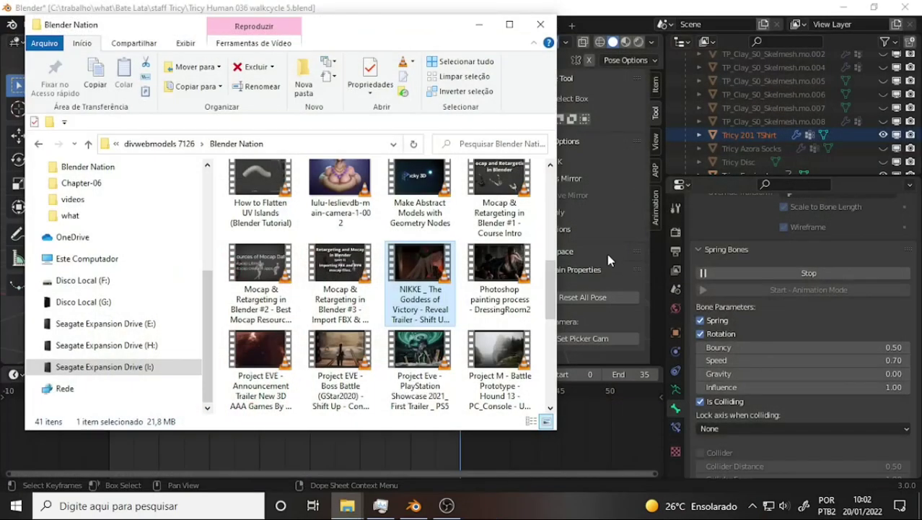
Return to the Blender window, dismissing the news panel and hidden-icons popup.
{"action": "left_click", "coordinate": [608, 8]}
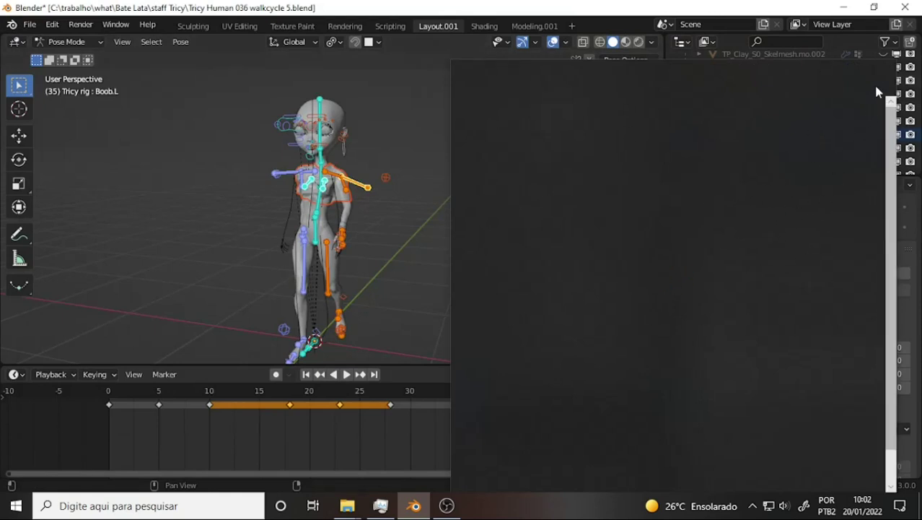
{"action": "left_click", "coordinate": [753, 506]}
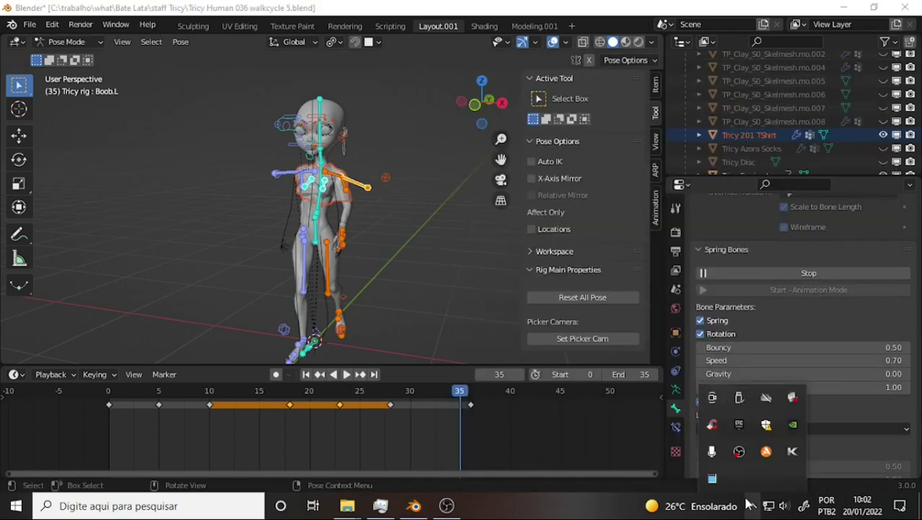
{"action": "left_click", "coordinate": [753, 505]}
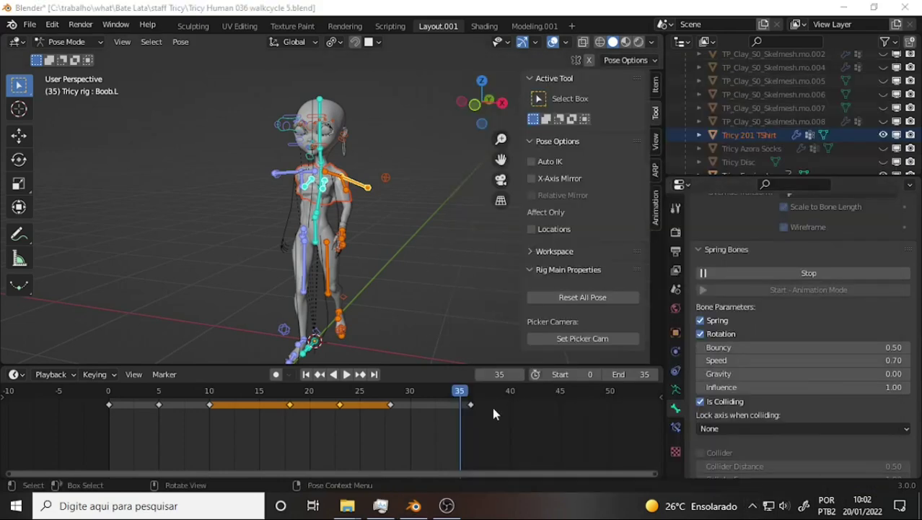
Replay the walk cycle, stop at frame 32, and zoom and orbit onto the torso.
{"action": "key", "text": "shift+ctrl+space"}
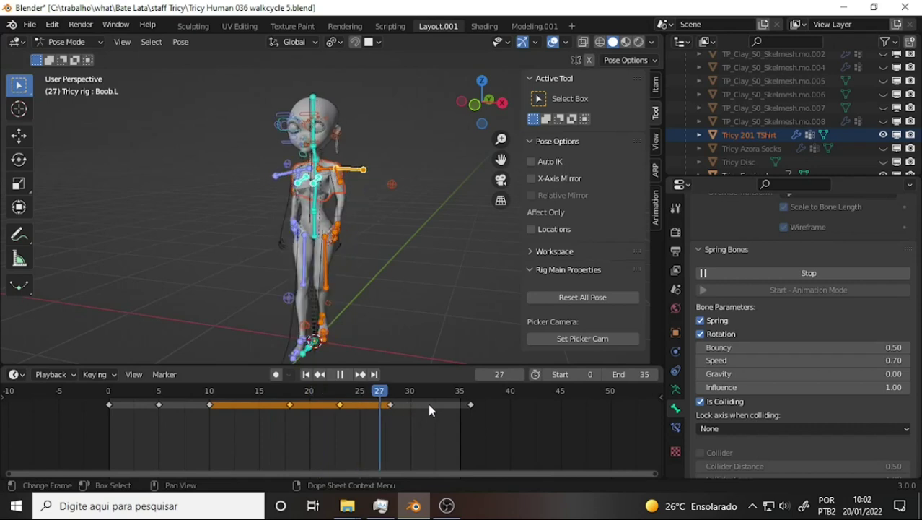
{"action": "key", "text": "space"}
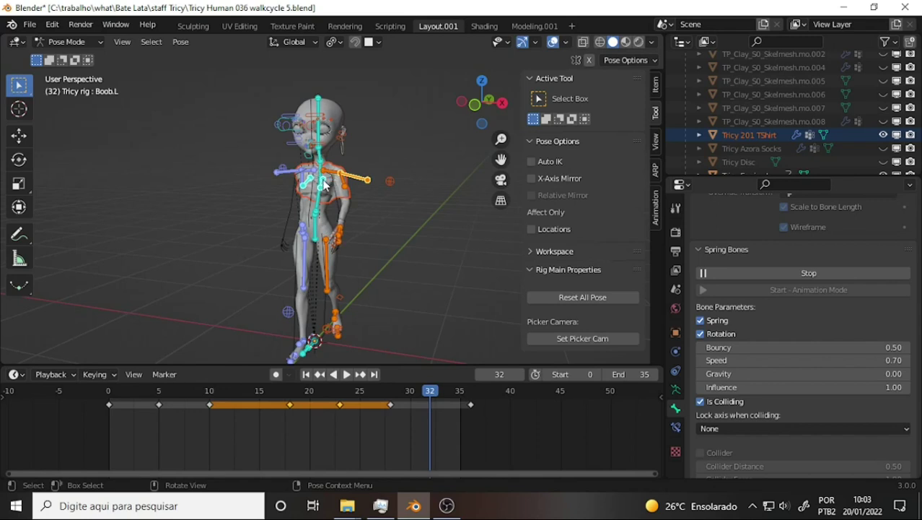
{"action": "scroll", "coordinate": [400, 163], "scroll_direction": "up", "scroll_amount": 4}
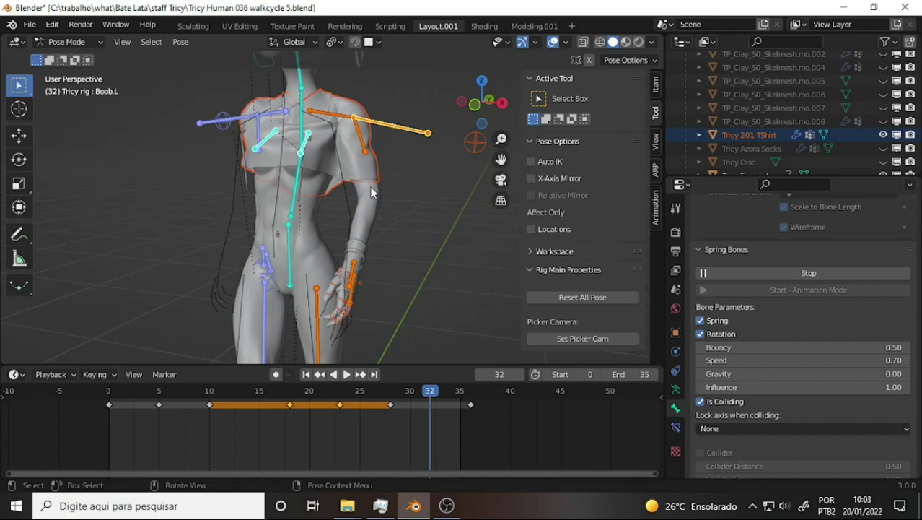
{"action": "middle_click_drag", "start_coordinate": [370, 192], "coordinate": [414, 193]}
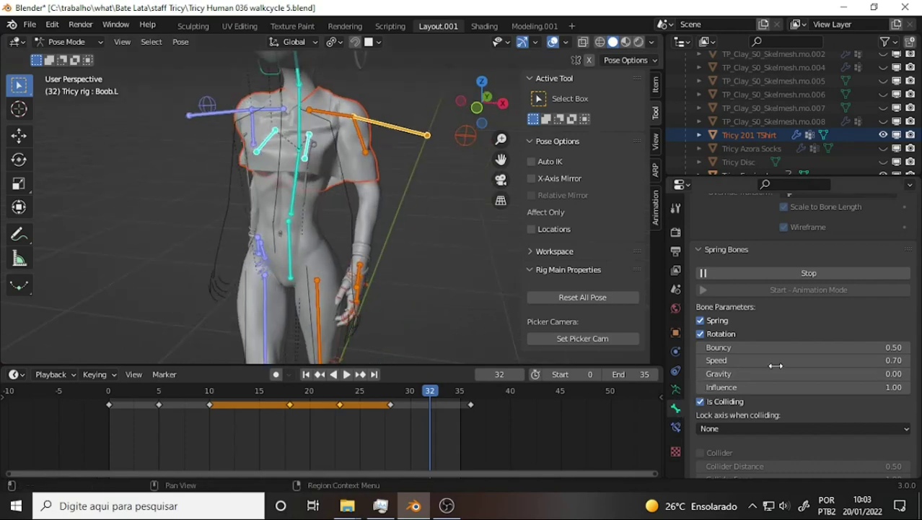
{"action": "scroll", "coordinate": [694, 378], "scroll_direction": "down", "scroll_amount": 8}
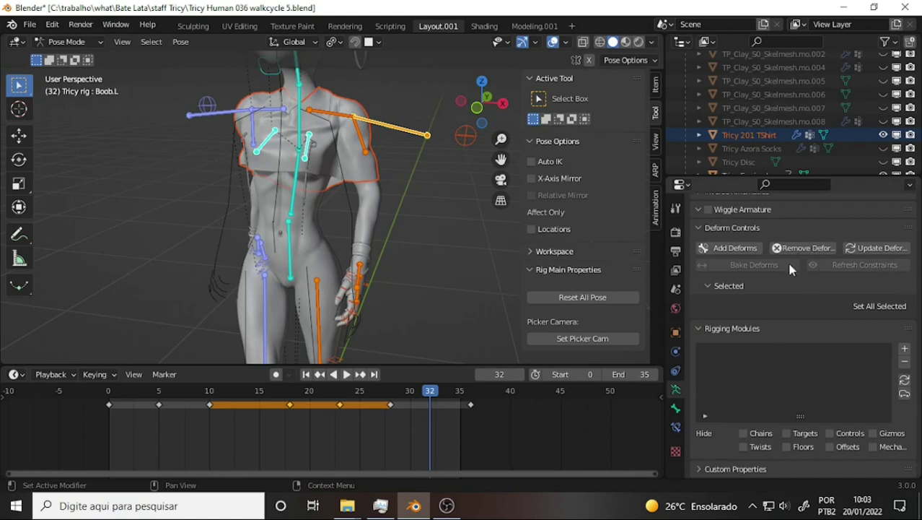
Change the armature's Viewport Display from Stick to Wire bones.
{"action": "scroll", "coordinate": [790, 269], "scroll_direction": "up", "scroll_amount": 2}
{"action": "scroll", "coordinate": [789, 270], "scroll_direction": "down", "scroll_amount": 2}
{"action": "scroll", "coordinate": [781, 264], "scroll_direction": "up", "scroll_amount": 2}
{"action": "scroll", "coordinate": [771, 263], "scroll_direction": "up", "scroll_amount": 2}
{"action": "scroll", "coordinate": [765, 261], "scroll_direction": "up", "scroll_amount": 1}
{"action": "scroll", "coordinate": [766, 259], "scroll_direction": "up", "scroll_amount": 4}
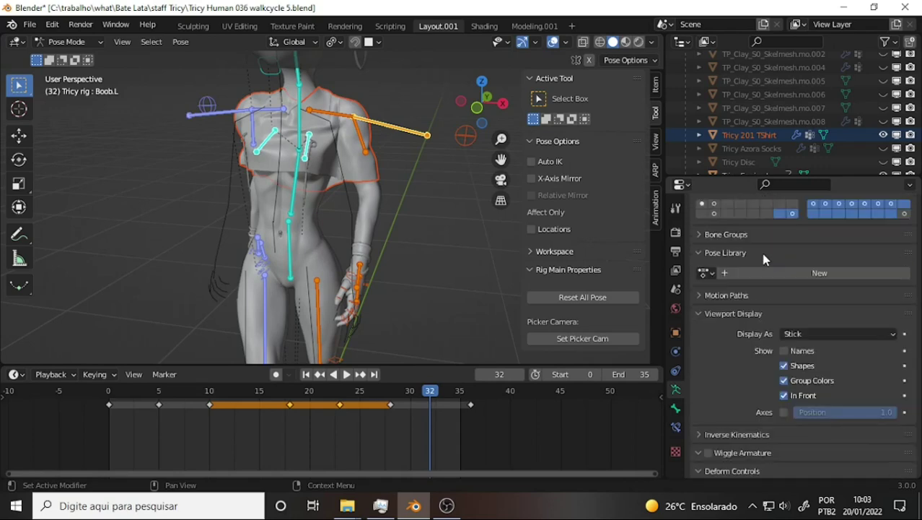
{"action": "scroll", "coordinate": [767, 259], "scroll_direction": "up", "scroll_amount": 3}
{"action": "scroll", "coordinate": [848, 353], "scroll_direction": "down", "scroll_amount": 3}
{"action": "scroll", "coordinate": [846, 346], "scroll_direction": "down", "scroll_amount": 1}
{"action": "left_click", "coordinate": [892, 308]}
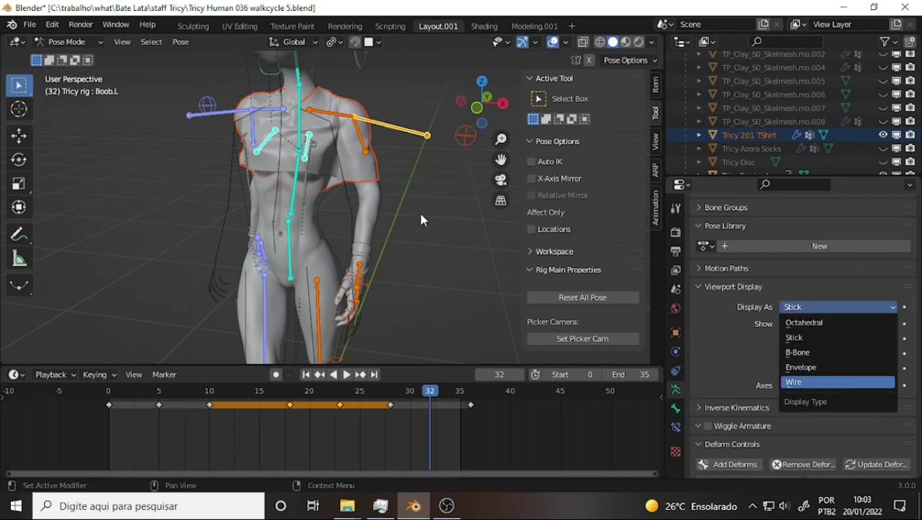
{"action": "key", "text": "Return"}
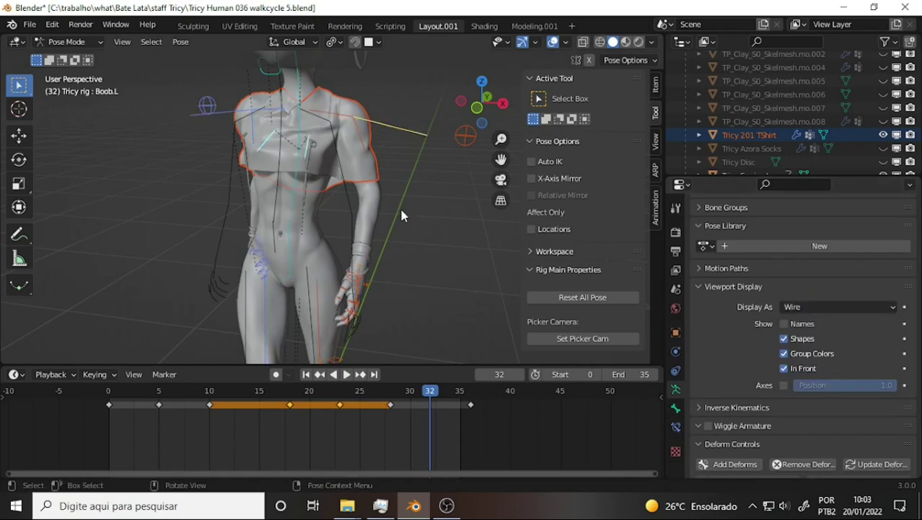
{"action": "mouse_move", "coordinate": [402, 215]}
{"action": "middle_mouse_down"}
{"action": "mouse_move", "coordinate": [430, 205]}
{"action": "mouse_move", "coordinate": [419, 192]}
{"action": "middle_mouse_up"}
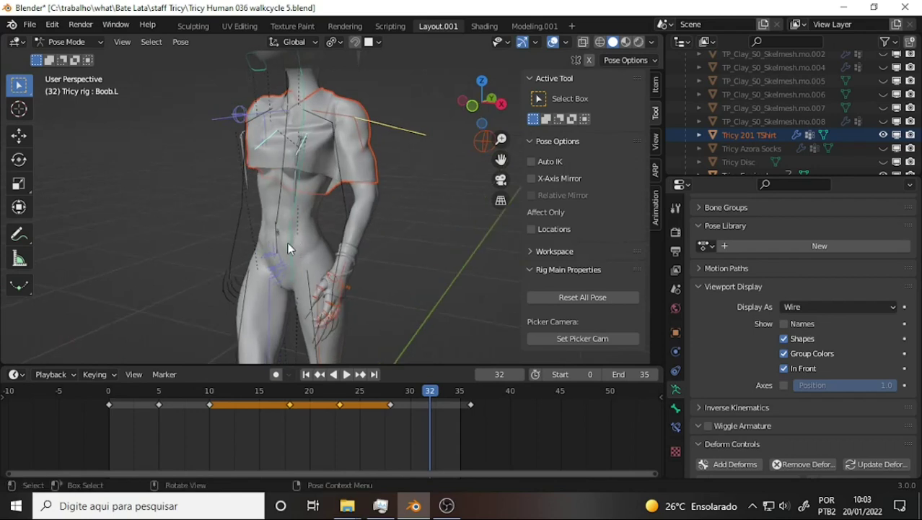
Select the right chest bone Boob.R in the viewport.
{"action": "left_click", "coordinate": [239, 115]}
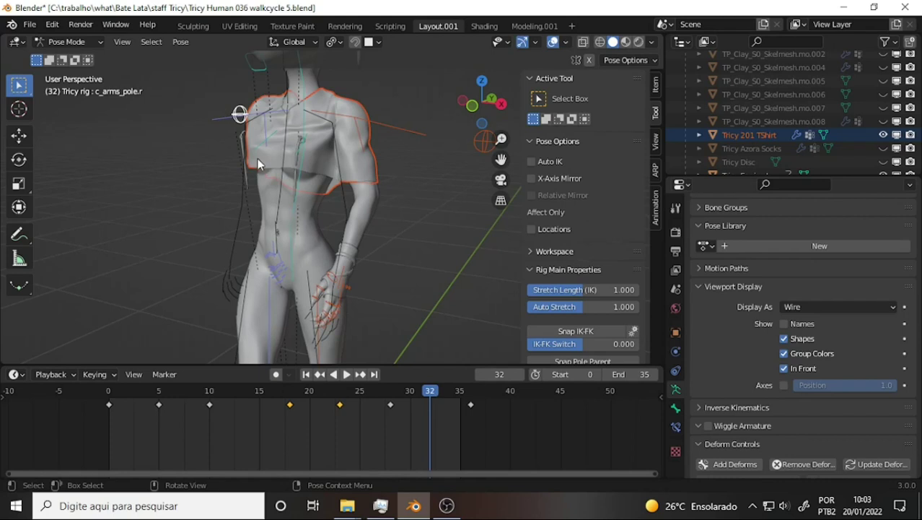
{"action": "left_click", "coordinate": [295, 149]}
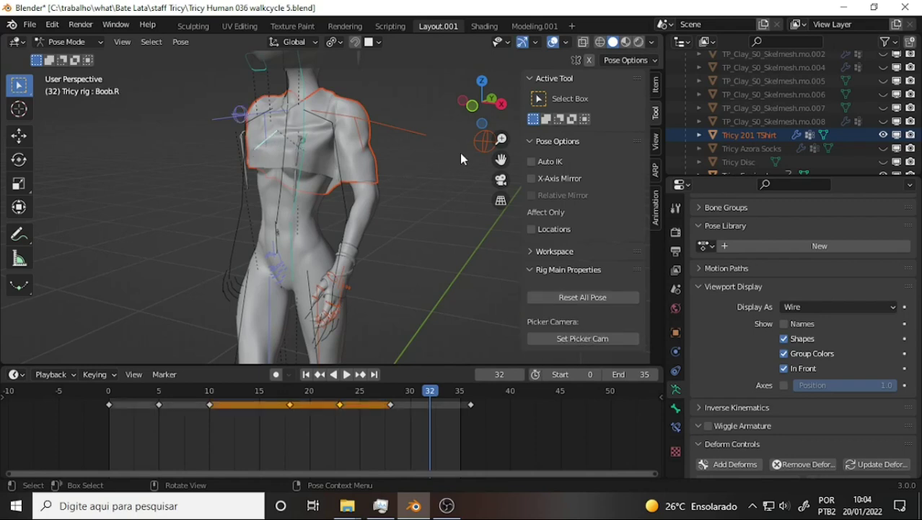
{"action": "scroll", "coordinate": [450, 134], "scroll_direction": "up", "scroll_amount": 2}
{"action": "scroll", "coordinate": [450, 134], "scroll_direction": "up", "scroll_amount": 3}
{"action": "scroll", "coordinate": [450, 135], "scroll_direction": "down", "scroll_amount": 3}
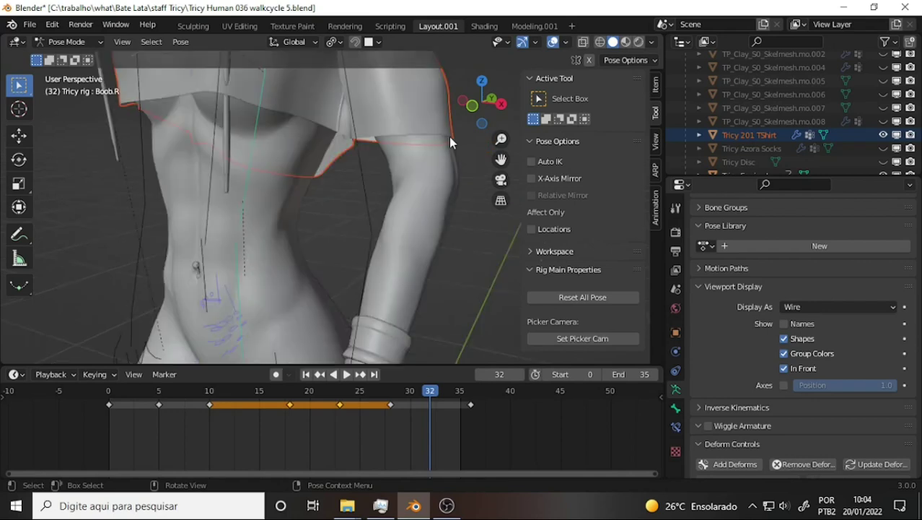
{"action": "scroll", "coordinate": [449, 137], "scroll_direction": "down", "scroll_amount": 2}
{"action": "scroll", "coordinate": [445, 135], "scroll_direction": "up", "scroll_amount": 3}
Show the Bone properties tab and select the left chest bone Boob.L.
{"action": "left_click", "coordinate": [676, 409]}
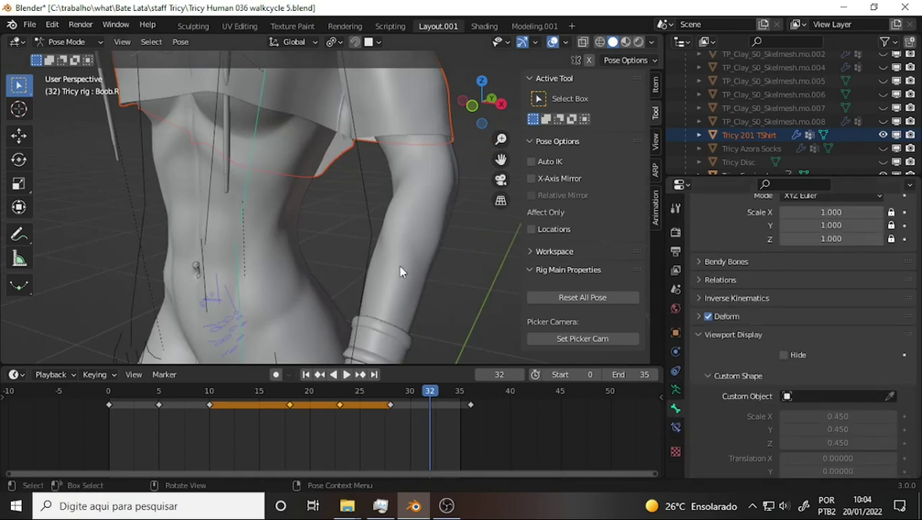
{"action": "scroll", "coordinate": [452, 240], "scroll_direction": "down", "scroll_amount": 5}
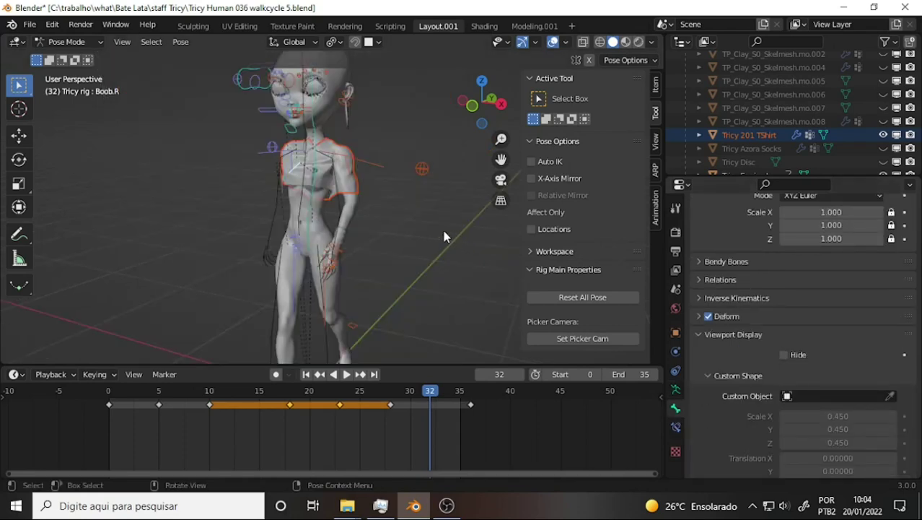
{"action": "scroll", "coordinate": [444, 237], "scroll_direction": "up", "scroll_amount": 3}
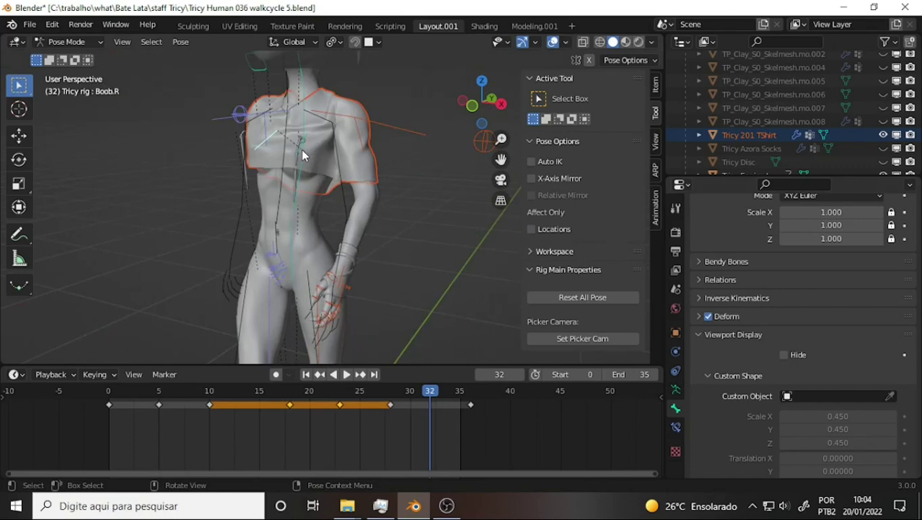
{"action": "left_click", "coordinate": [330, 177]}
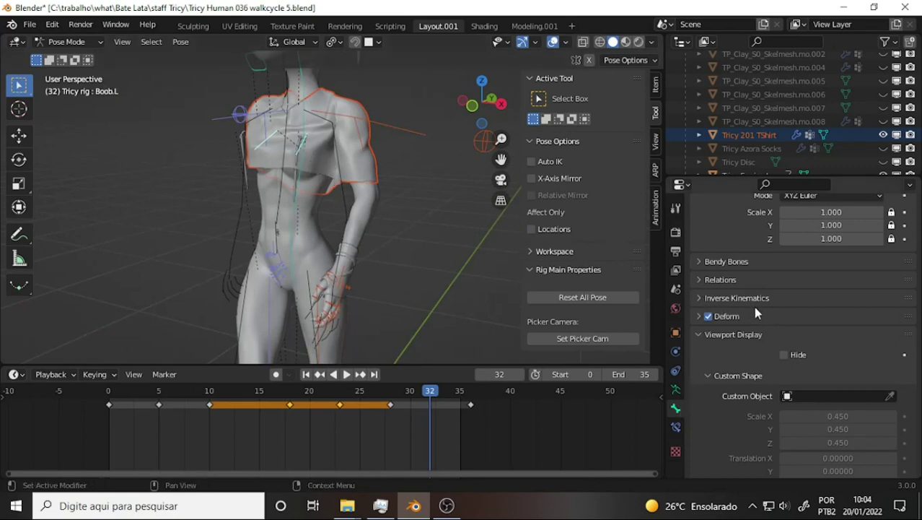
Check Boob.L's Spring Bones settings: Bouncy 0.50, Speed 0.70, Gravity 0.00, Influence 1.00.
{"action": "scroll", "coordinate": [811, 306], "scroll_direction": "up", "scroll_amount": 4}
{"action": "scroll", "coordinate": [811, 307], "scroll_direction": "down", "scroll_amount": 5}
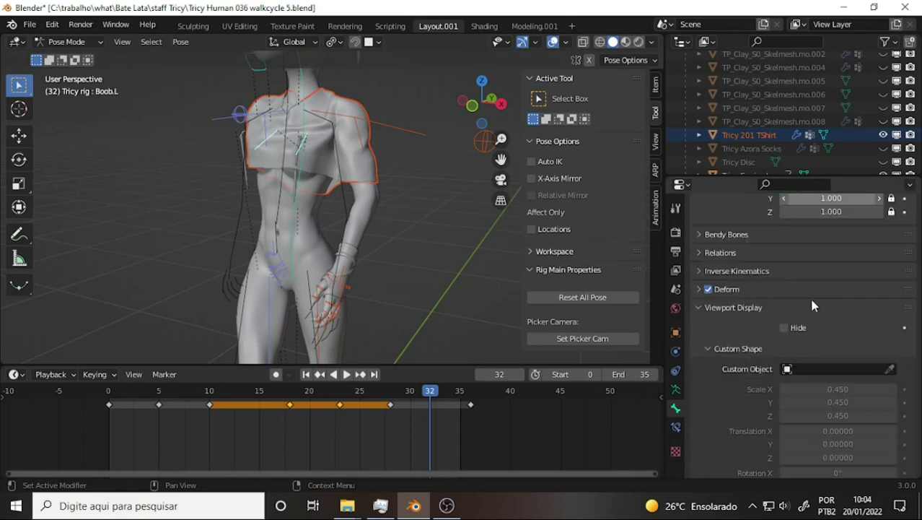
{"action": "scroll", "coordinate": [809, 306], "scroll_direction": "down", "scroll_amount": 3}
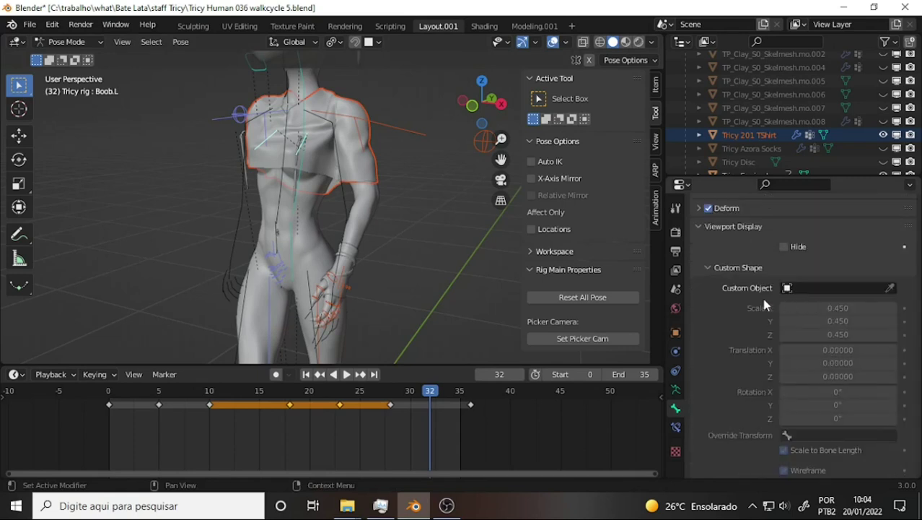
{"action": "scroll", "coordinate": [728, 281], "scroll_direction": "down", "scroll_amount": 3}
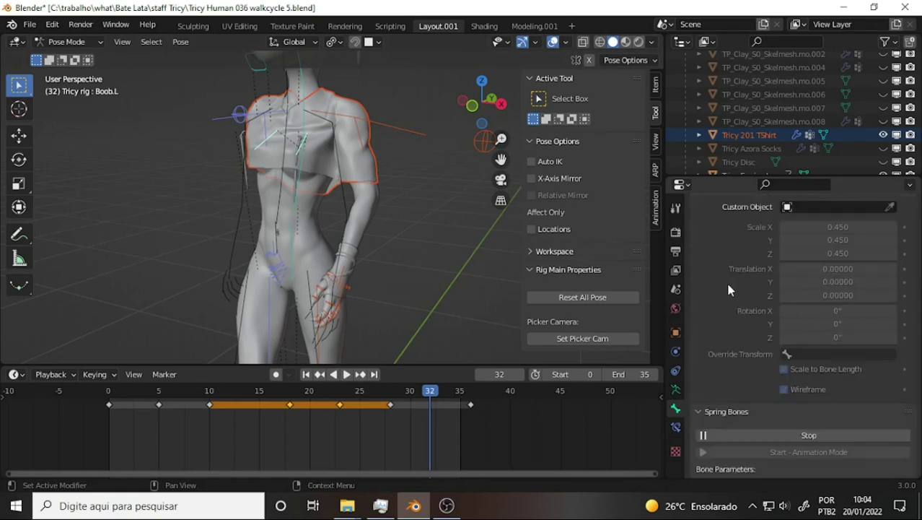
{"action": "scroll", "coordinate": [726, 285], "scroll_direction": "down", "scroll_amount": 1}
{"action": "scroll", "coordinate": [726, 285], "scroll_direction": "down", "scroll_amount": 2}
{"action": "scroll", "coordinate": [726, 286], "scroll_direction": "down", "scroll_amount": 1}
{"action": "scroll", "coordinate": [719, 361], "scroll_direction": "down", "scroll_amount": 2}
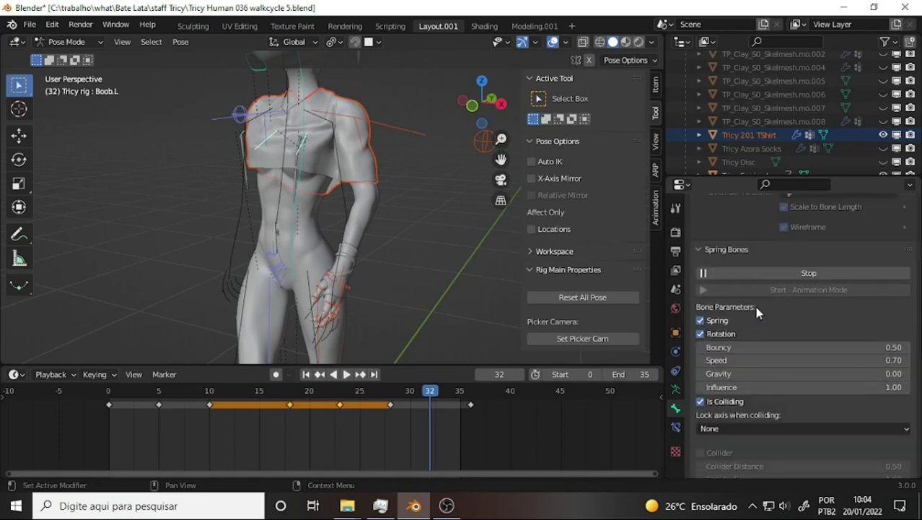
{"action": "scroll", "coordinate": [754, 306], "scroll_direction": "up", "scroll_amount": 2}
{"action": "scroll", "coordinate": [749, 307], "scroll_direction": "up", "scroll_amount": 1}
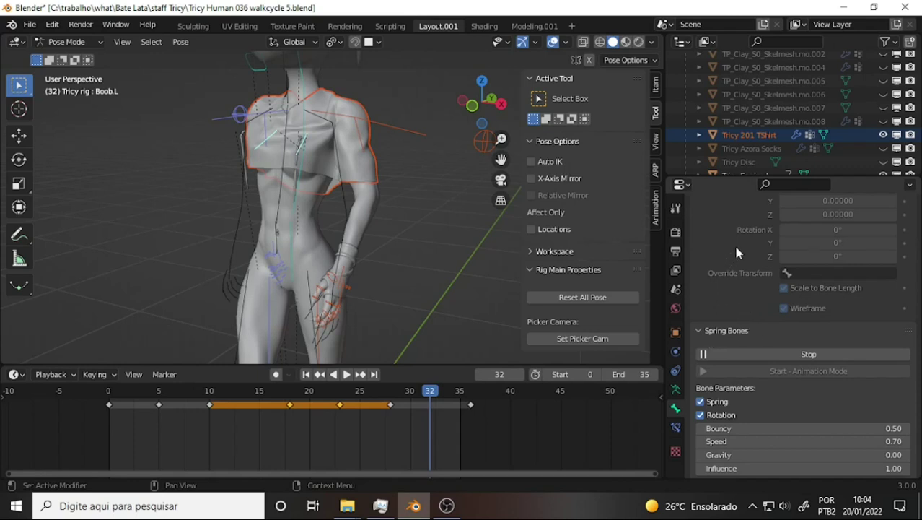
{"action": "scroll", "coordinate": [736, 250], "scroll_direction": "down", "scroll_amount": 2}
{"action": "scroll", "coordinate": [736, 250], "scroll_direction": "down", "scroll_amount": 2}
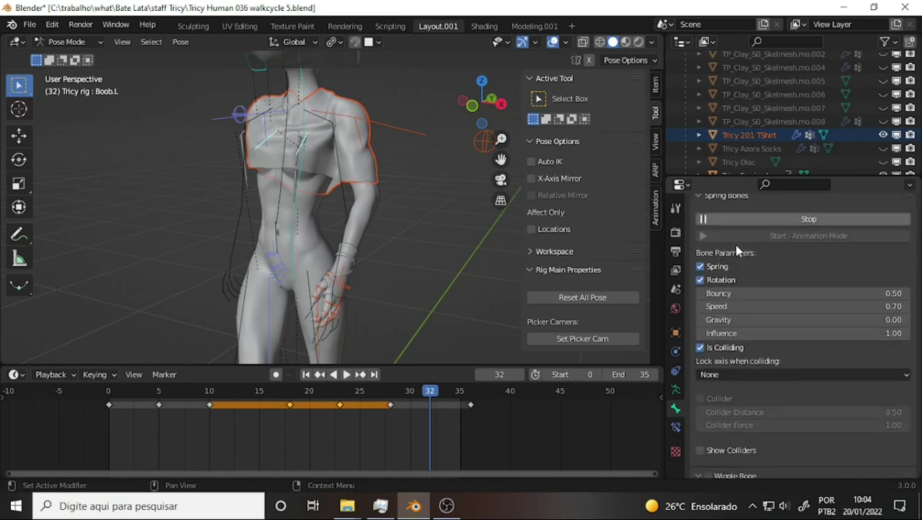
{"action": "scroll", "coordinate": [736, 251], "scroll_direction": "down", "scroll_amount": 1}
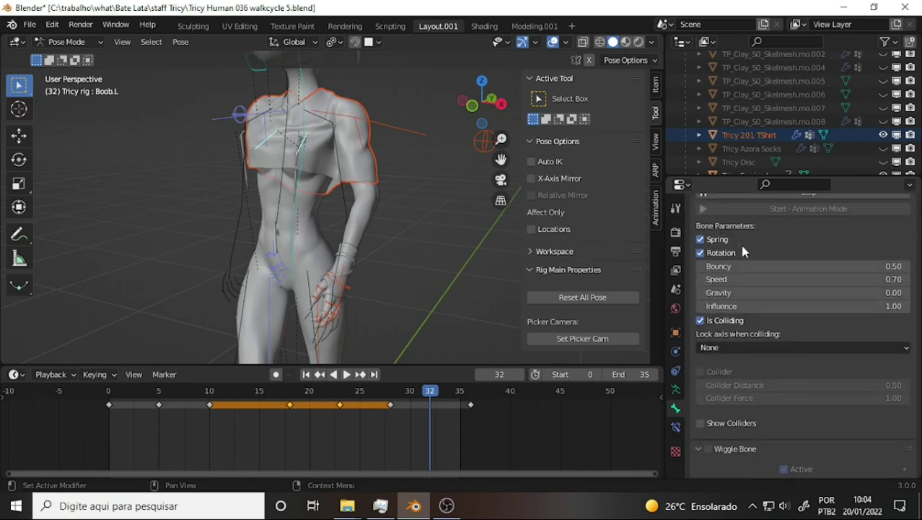
{"action": "scroll", "coordinate": [737, 269], "scroll_direction": "down", "scroll_amount": 2}
{"action": "scroll", "coordinate": [742, 310], "scroll_direction": "down", "scroll_amount": 1}
{"action": "scroll", "coordinate": [747, 361], "scroll_direction": "down", "scroll_amount": 1}
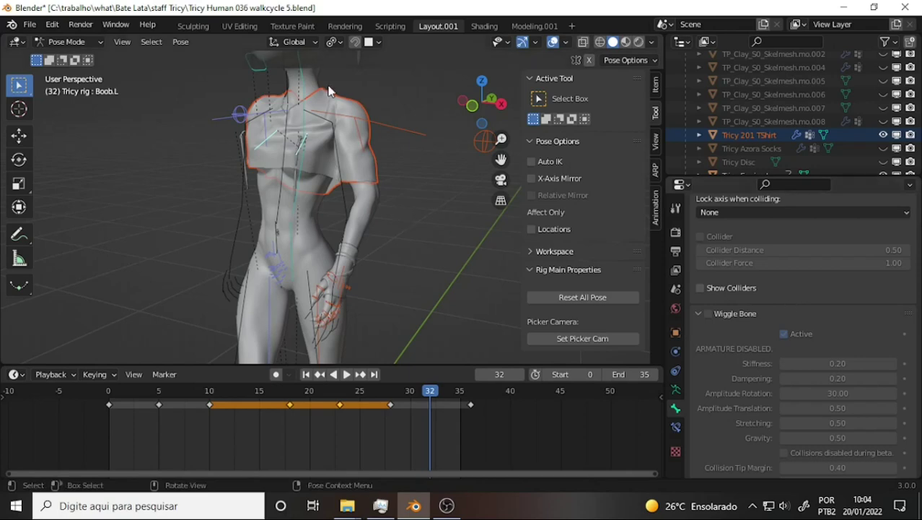
{"action": "scroll", "coordinate": [790, 289], "scroll_direction": "up", "scroll_amount": 5}
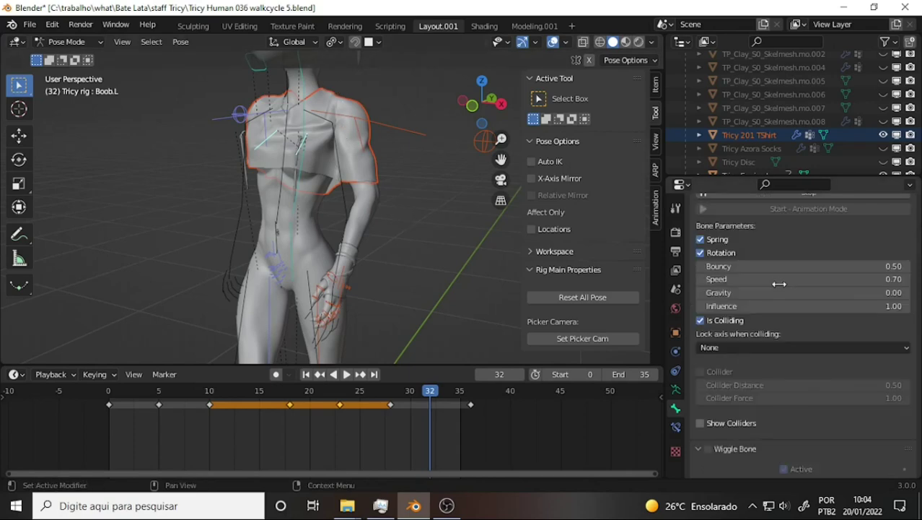
{"action": "scroll", "coordinate": [776, 281], "scroll_direction": "up", "scroll_amount": 1}
{"action": "scroll", "coordinate": [776, 281], "scroll_direction": "up", "scroll_amount": 1}
{"action": "scroll", "coordinate": [778, 284], "scroll_direction": "up", "scroll_amount": 2}
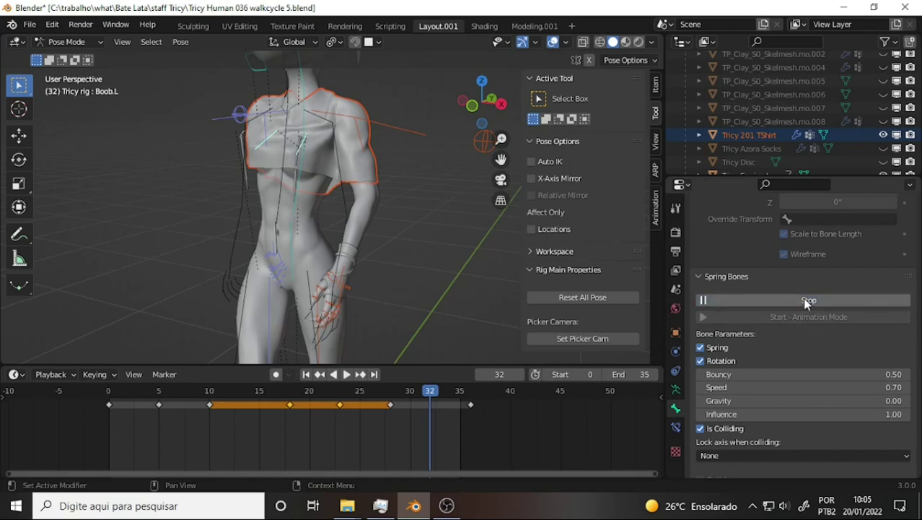
Stop the spring simulation, then play and scrub the walk cycle, stopping at frame 22.
{"action": "left_click", "coordinate": [784, 302]}
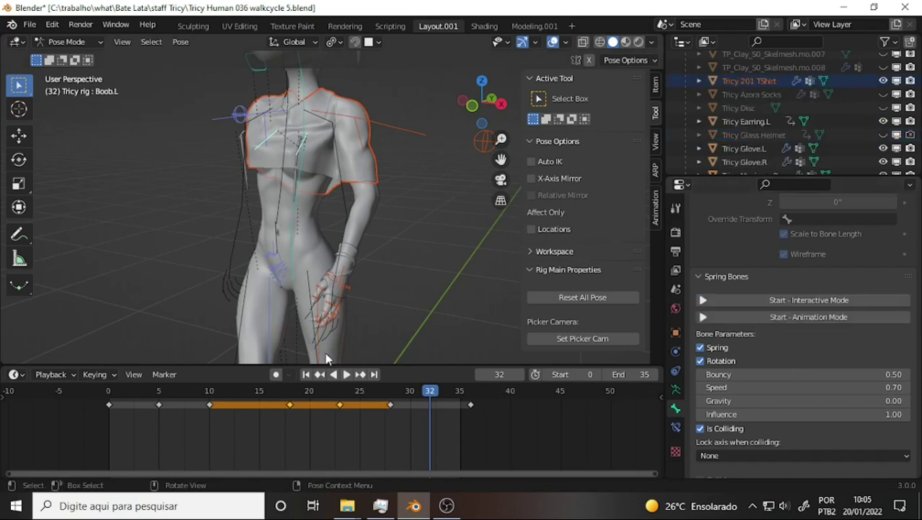
{"action": "key", "text": "space"}
{"action": "left_click", "coordinate": [129, 390]}
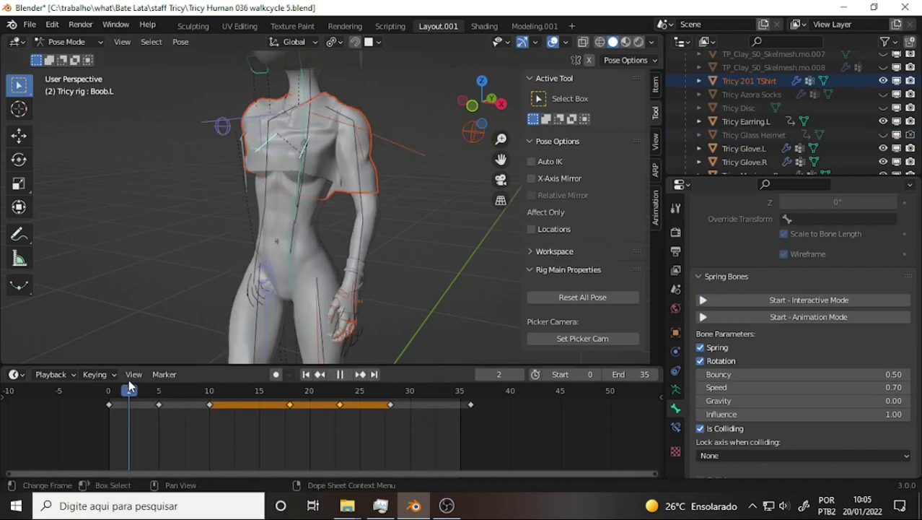
{"action": "mouse_move", "coordinate": [128, 379]}
{"action": "left_mouse_down"}
{"action": "mouse_move", "coordinate": [320, 378]}
{"action": "mouse_move", "coordinate": [323, 390]}
{"action": "left_mouse_up"}
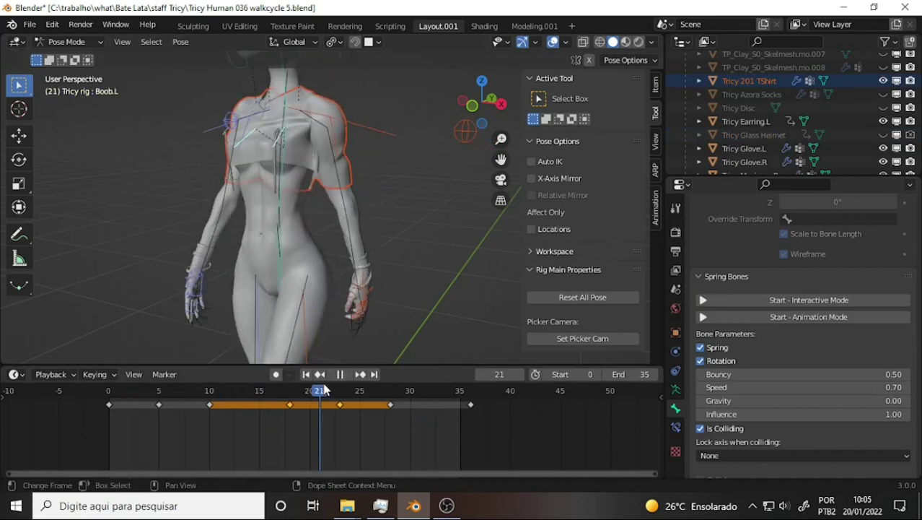
{"action": "left_click", "coordinate": [152, 389]}
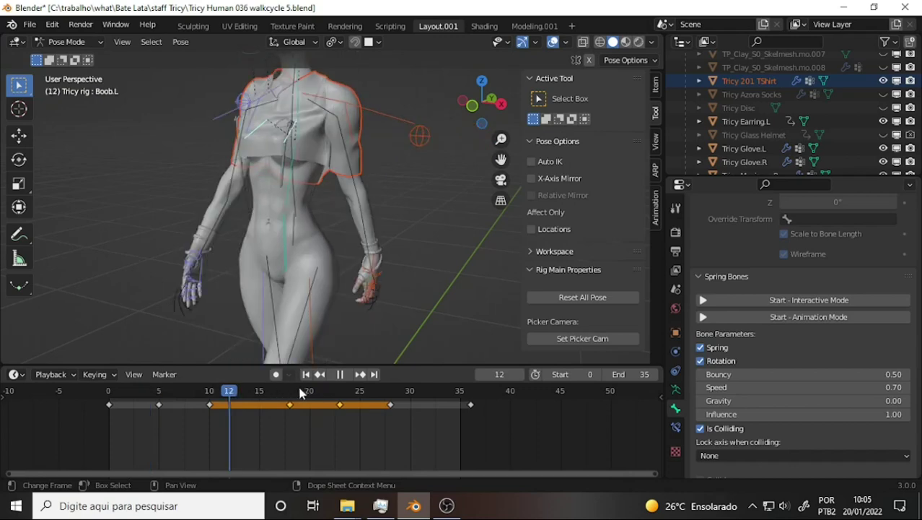
{"action": "key", "text": "space"}
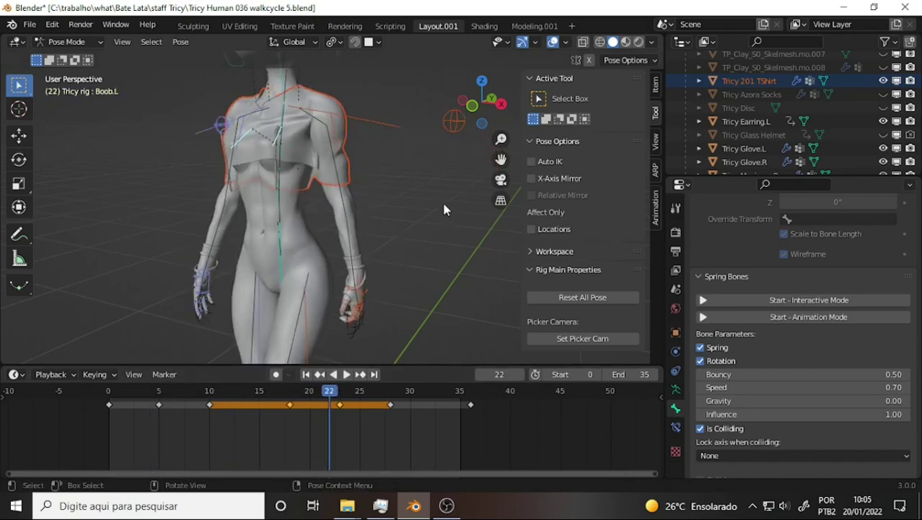
Zoom and orbit all around the character to watch the chest jiggle.
{"action": "scroll", "coordinate": [443, 205], "scroll_direction": "down", "scroll_amount": 5}
{"action": "scroll", "coordinate": [443, 206], "scroll_direction": "up", "scroll_amount": 5}
{"action": "scroll", "coordinate": [441, 211], "scroll_direction": "down", "scroll_amount": 2}
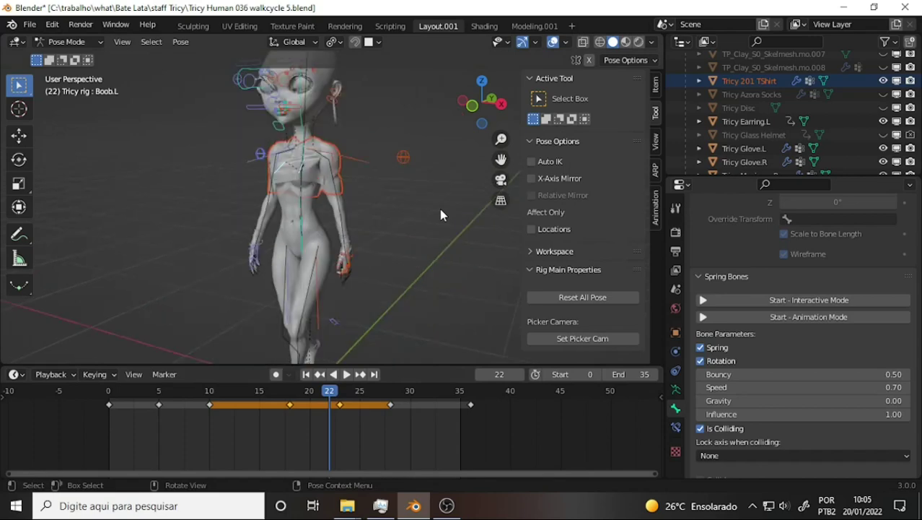
{"action": "mouse_move", "coordinate": [441, 210]}
{"action": "middle_mouse_down"}
{"action": "mouse_move", "coordinate": [480, 207]}
{"action": "mouse_move", "coordinate": [460, 211]}
{"action": "middle_mouse_up"}
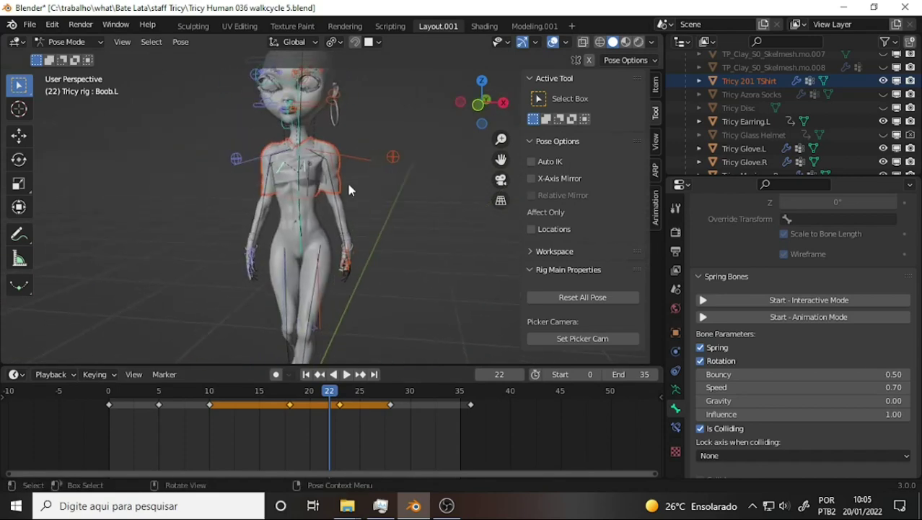
{"action": "scroll", "coordinate": [318, 164], "scroll_direction": "up", "scroll_amount": 5}
{"action": "scroll", "coordinate": [423, 168], "scroll_direction": "down", "scroll_amount": 4}
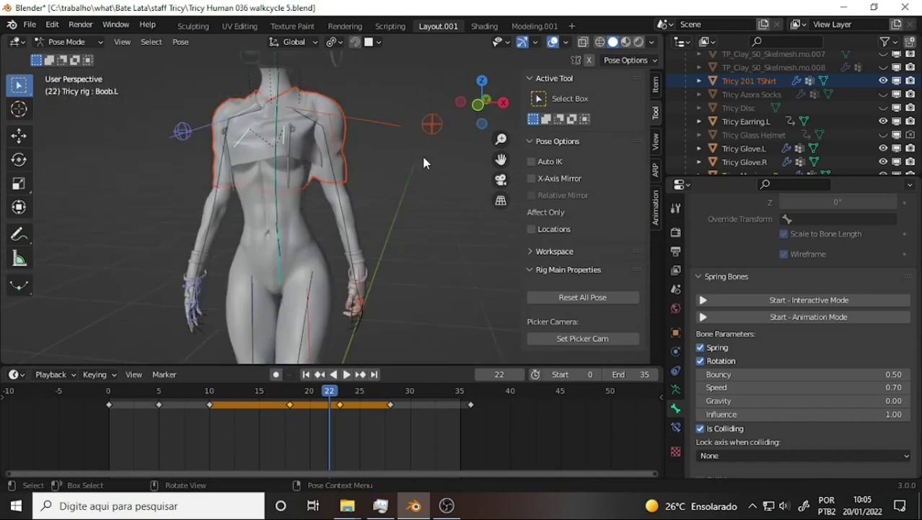
Select c_spine_01.x, toggle to Object Mode and back to Pose Mode, and orbit to a three-quarter side view.
{"action": "left_click", "coordinate": [272, 155]}
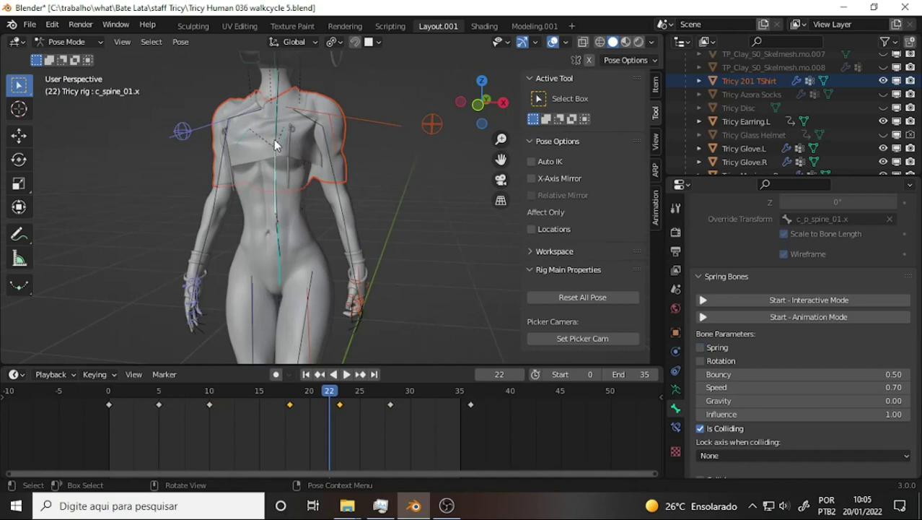
{"action": "key", "text": "ctrl+Tab"}
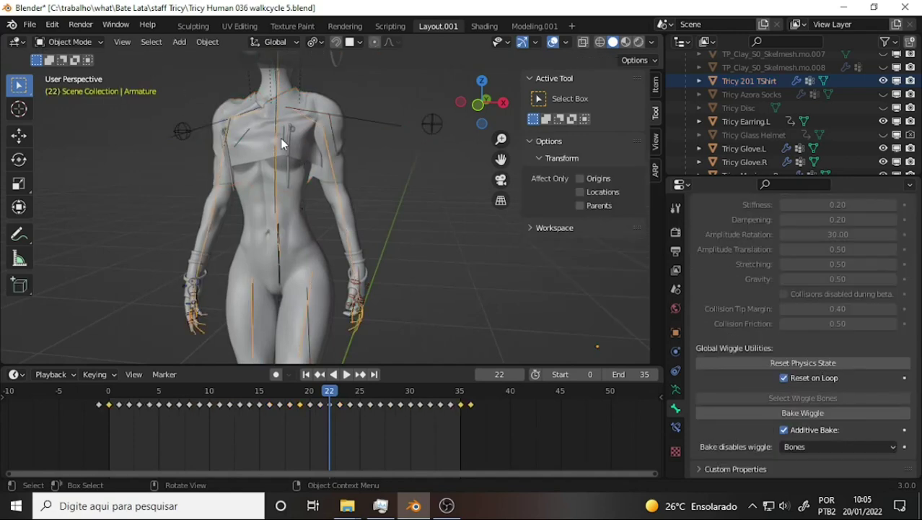
{"action": "key", "text": "ctrl+Tab"}
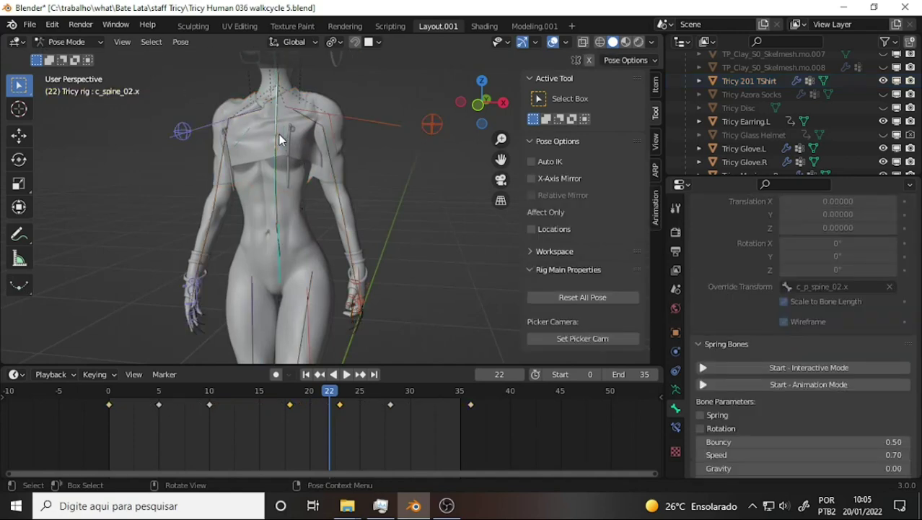
{"action": "middle_click_drag", "start_coordinate": [373, 144], "coordinate": [283, 163]}
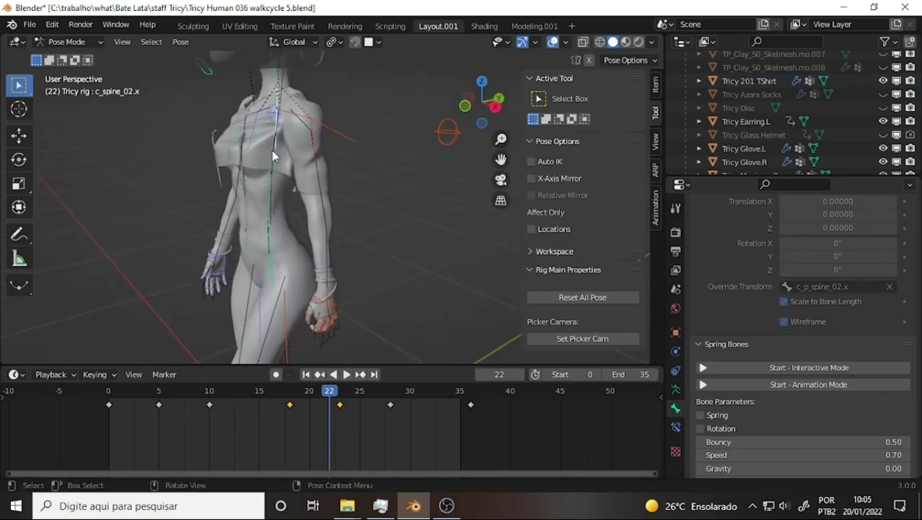
{"action": "scroll", "coordinate": [369, 137], "scroll_direction": "down", "scroll_amount": 3}
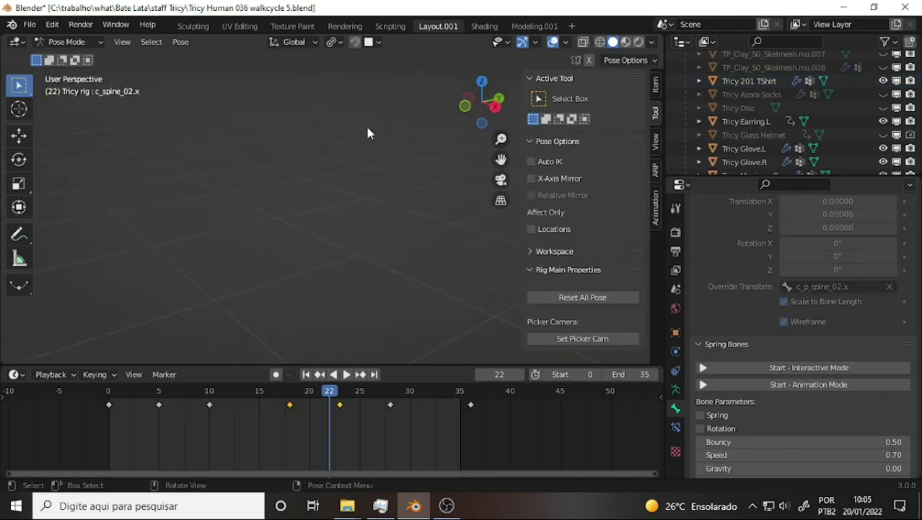
{"action": "scroll", "coordinate": [365, 146], "scroll_direction": "up", "scroll_amount": 4}
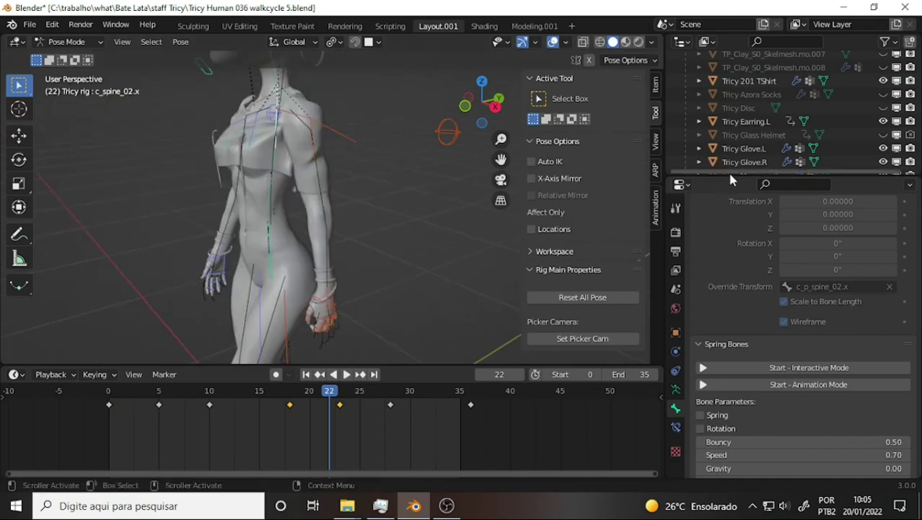
Enlarge the outliner, then select c_spine_01.x, c_spine_02.x, and c_spine_01.x in turn.
{"action": "left_click_drag", "start_coordinate": [730, 176], "coordinate": [730, 336]}
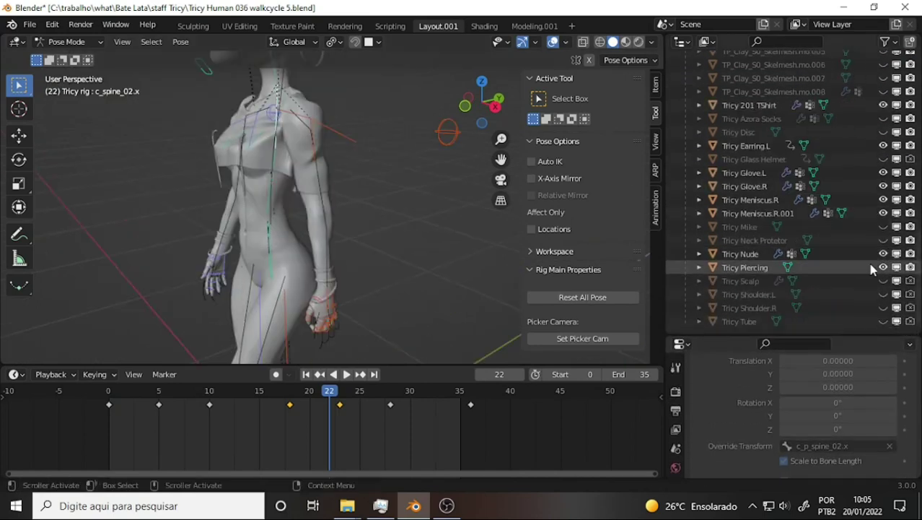
{"action": "scroll", "coordinate": [816, 229], "scroll_direction": "up", "scroll_amount": 5}
{"action": "scroll", "coordinate": [808, 217], "scroll_direction": "up", "scroll_amount": 4}
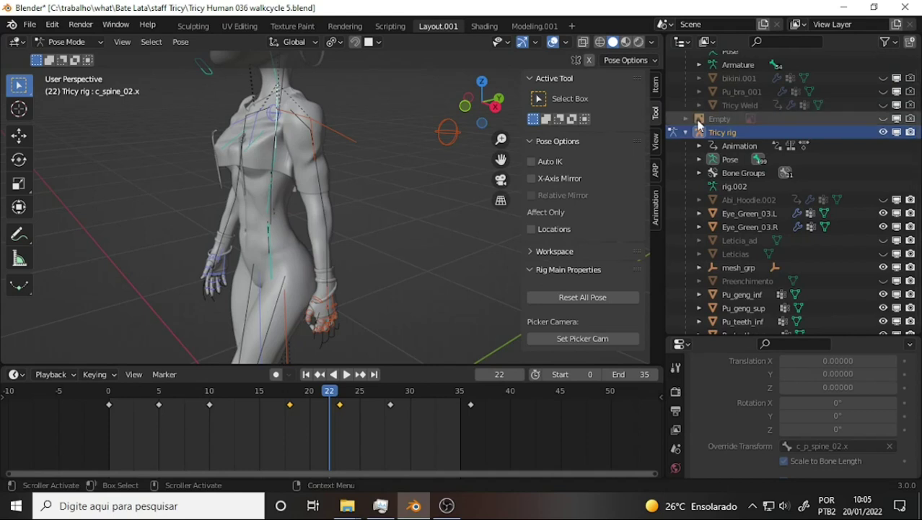
{"action": "scroll", "coordinate": [787, 136], "scroll_direction": "up", "scroll_amount": 3}
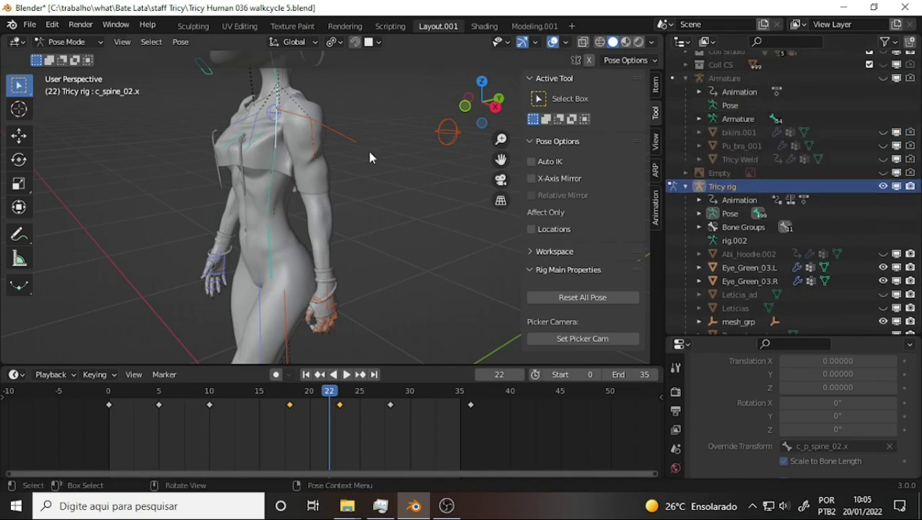
{"action": "left_click", "coordinate": [287, 172]}
{"action": "left_click", "coordinate": [274, 150]}
{"action": "left_click", "coordinate": [276, 160]}
Switch the armature into Edit Mode and orbit to a front three-quarter view.
{"action": "left_click", "coordinate": [72, 42]}
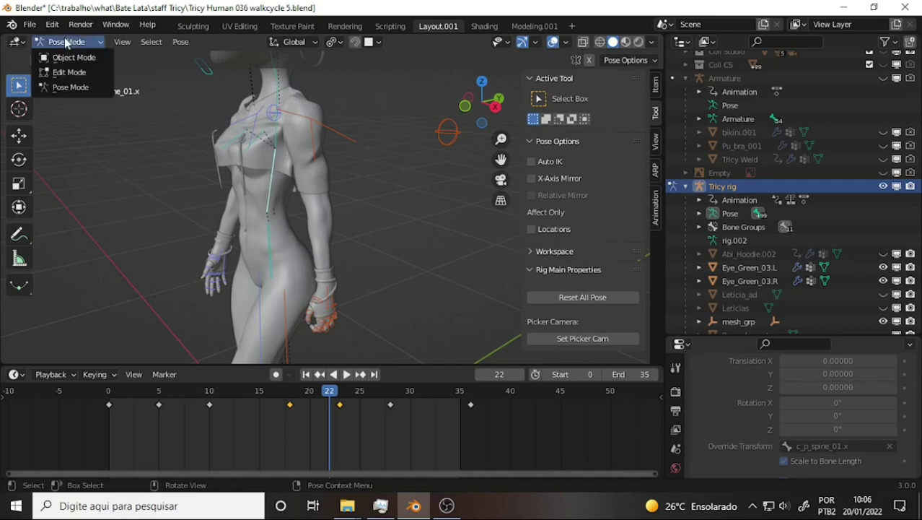
{"action": "key", "text": "Return"}
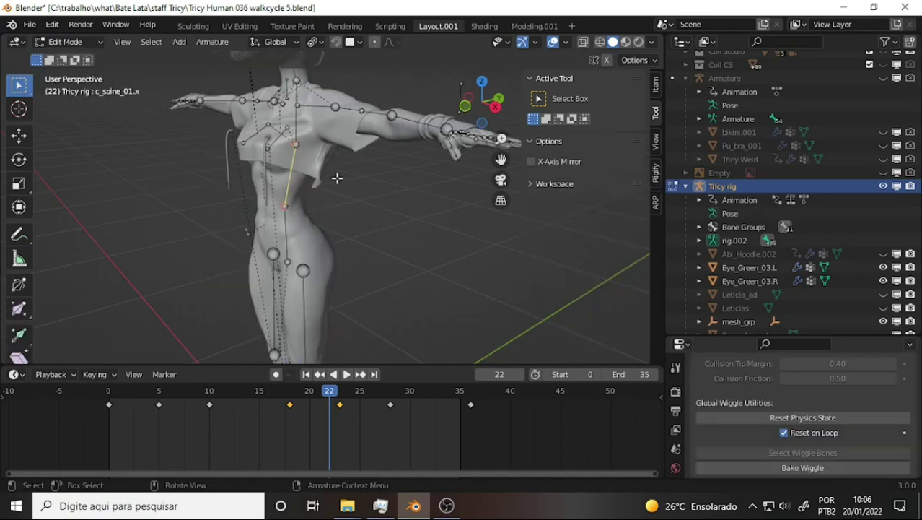
{"action": "middle_click_drag", "start_coordinate": [351, 193], "coordinate": [392, 185]}
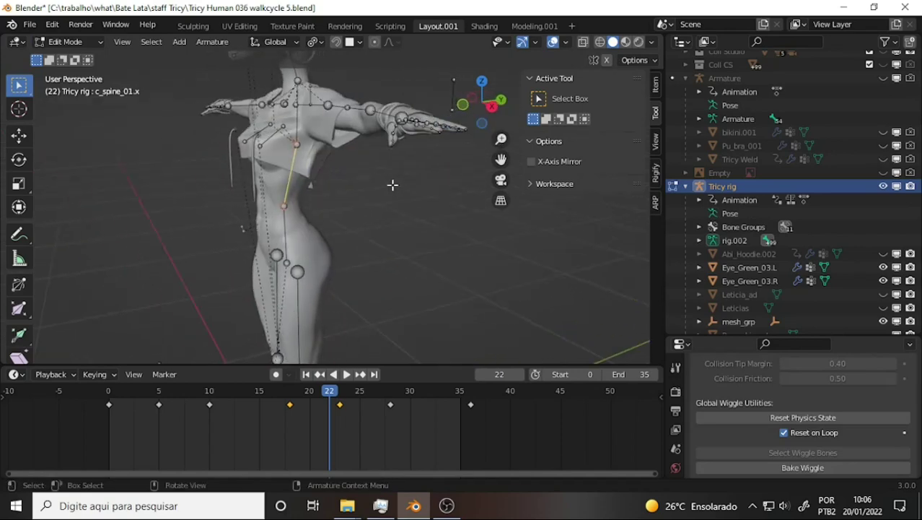
Duplicate c_spine_02.x in place as c_spine_02.x.001, then orbit to a near-front view.
{"action": "key", "text": "shift+d"}
{"action": "key", "text": "Escape"}
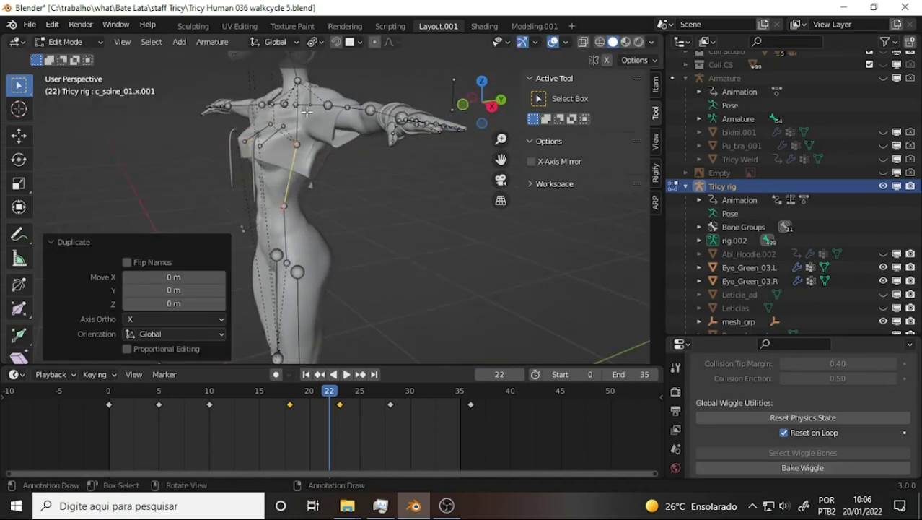
{"action": "key", "text": "ctrl+z"}
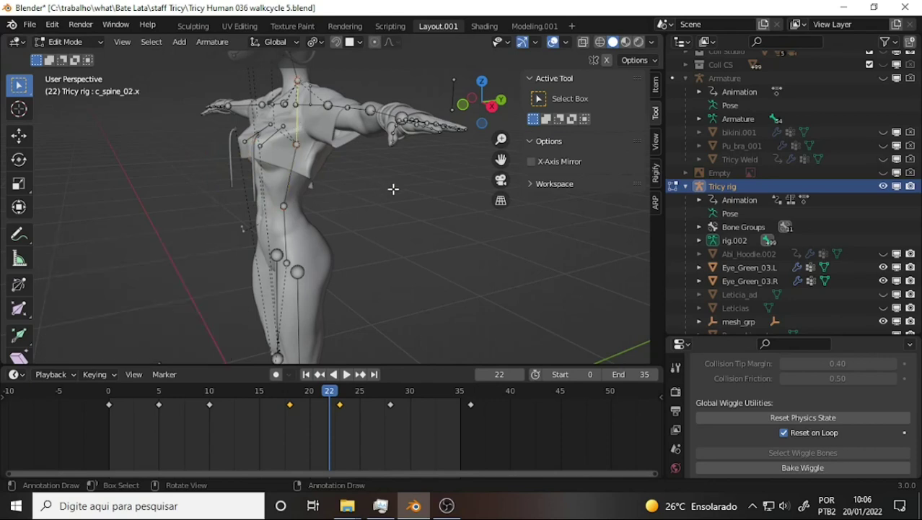
{"action": "key", "text": "shift+d"}
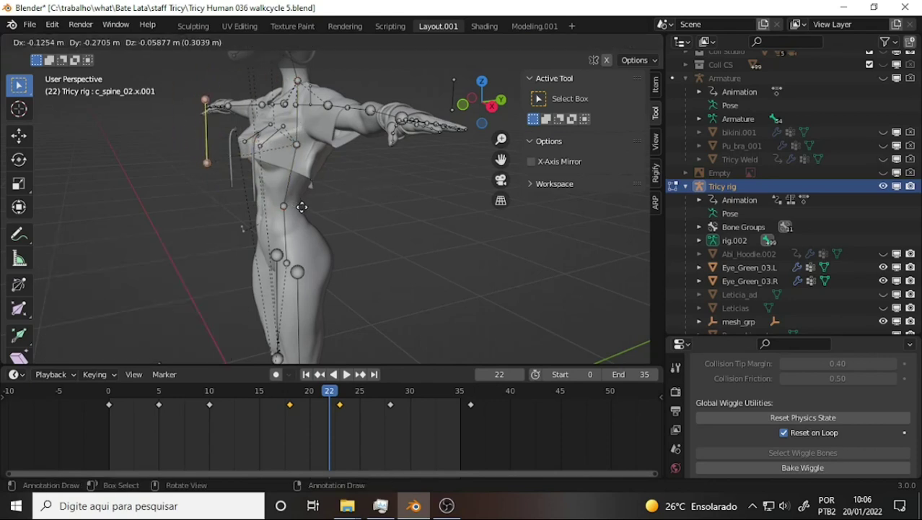
{"action": "key", "text": "Escape"}
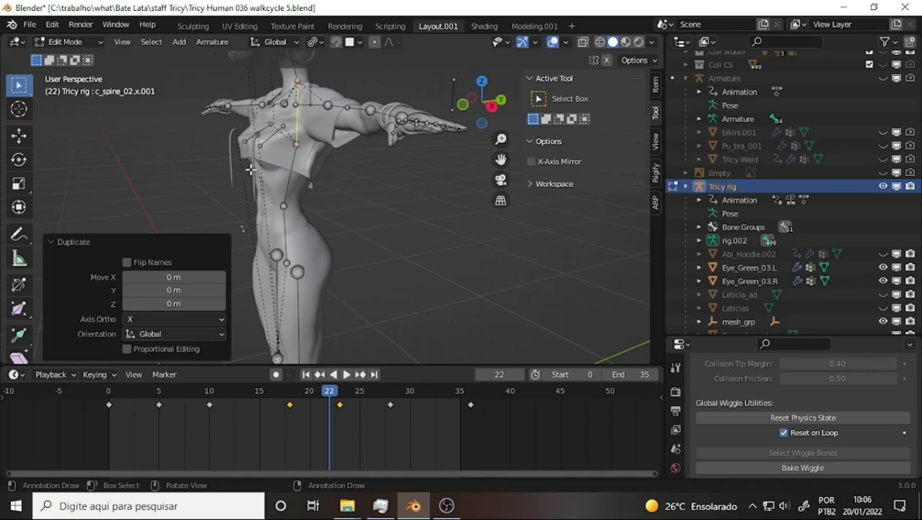
{"action": "mouse_move", "coordinate": [353, 179]}
{"action": "middle_mouse_down"}
{"action": "mouse_move", "coordinate": [471, 183]}
{"action": "mouse_move", "coordinate": [375, 183]}
{"action": "mouse_move", "coordinate": [418, 187]}
{"action": "middle_mouse_up"}
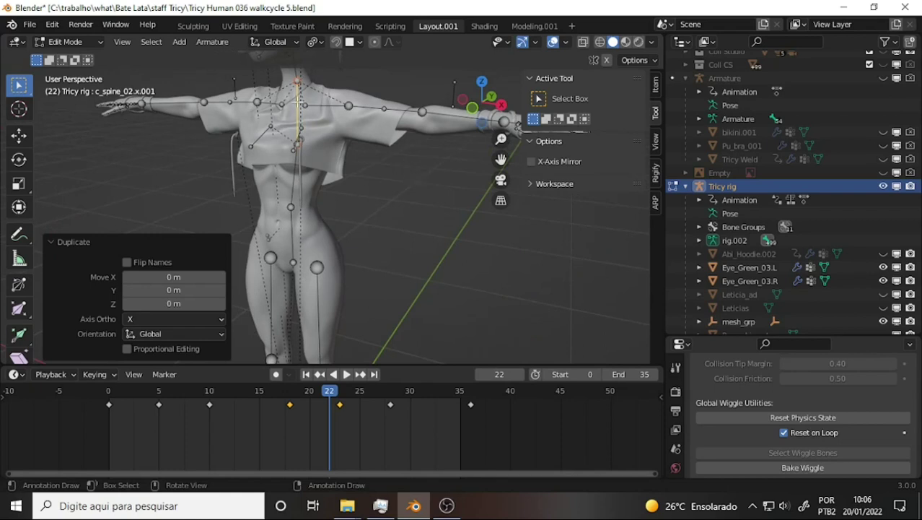
{"action": "scroll", "coordinate": [454, 253], "scroll_direction": "down", "scroll_amount": 2}
{"action": "scroll", "coordinate": [453, 252], "scroll_direction": "up", "scroll_amount": 2}
{"action": "left_click", "coordinate": [67, 41]}
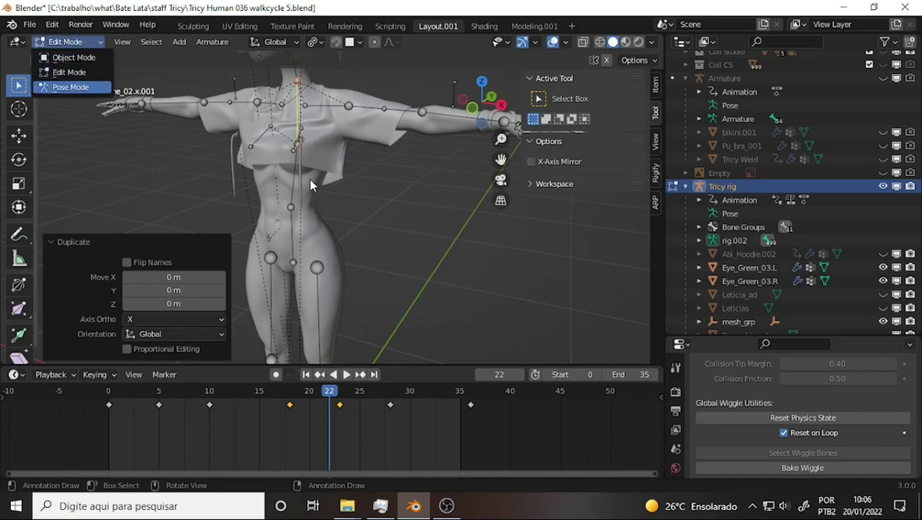
Return the rig to Pose Mode and confirm Animation: Spring Bones is enabled in the Add-ons preferences.
{"action": "key", "text": "Return"}
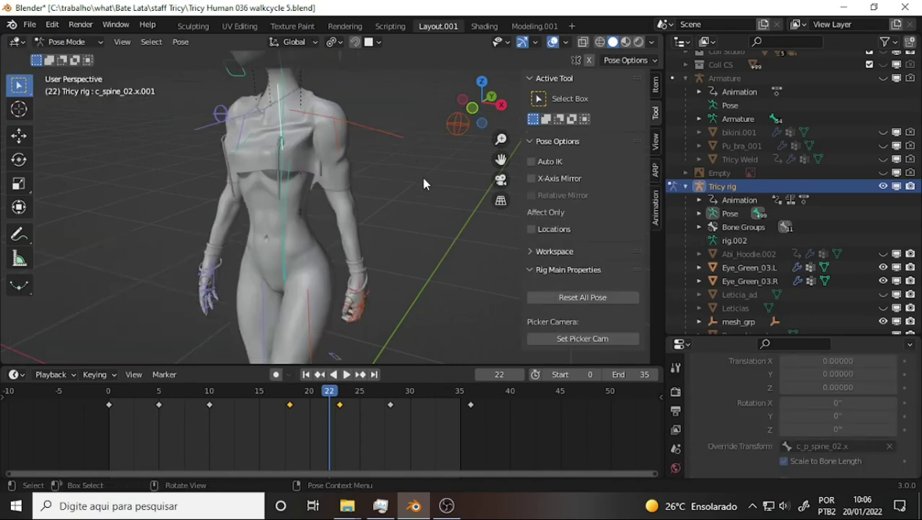
{"action": "left_click", "coordinate": [52, 24]}
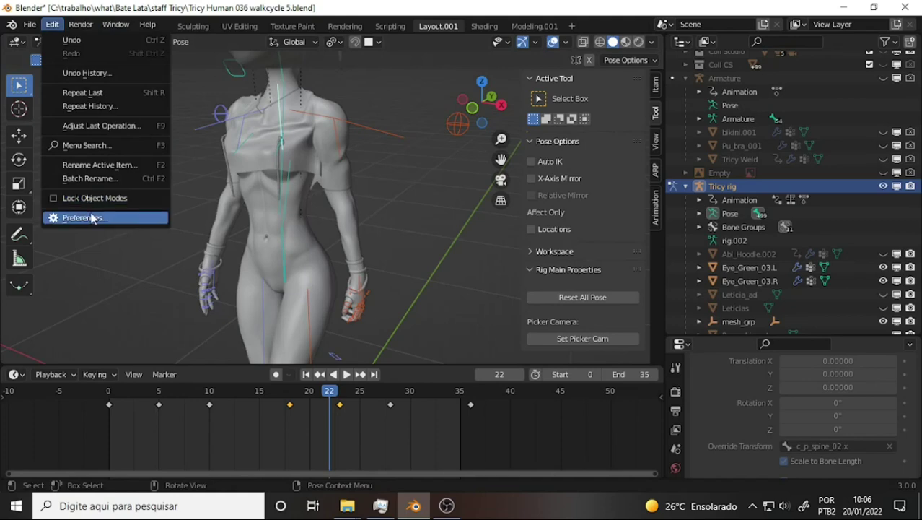
{"action": "left_click", "coordinate": [91, 218]}
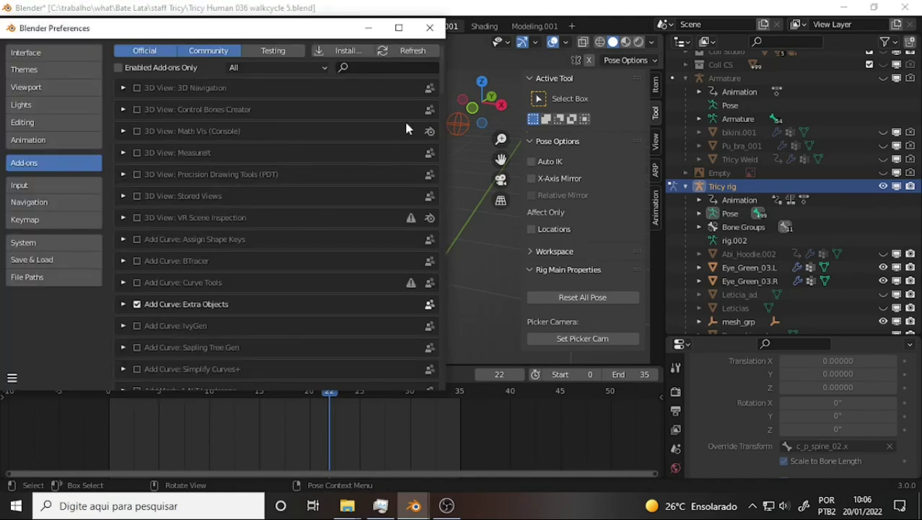
{"action": "left_click_drag", "start_coordinate": [439, 71], "coordinate": [442, 151]}
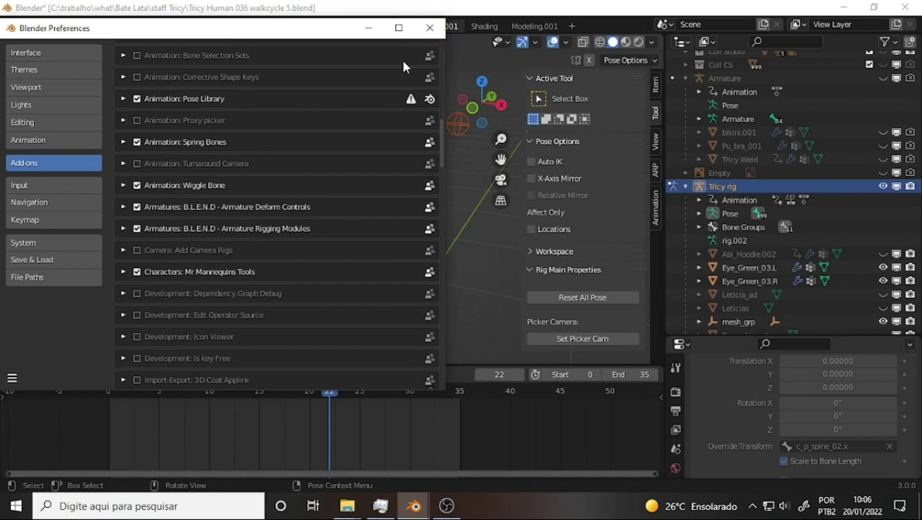
{"action": "left_click", "coordinate": [430, 29]}
Scroll through the Royal Skies YouTube Videos page in Chrome, then close the browser.
{"action": "left_click", "coordinate": [447, 505]}
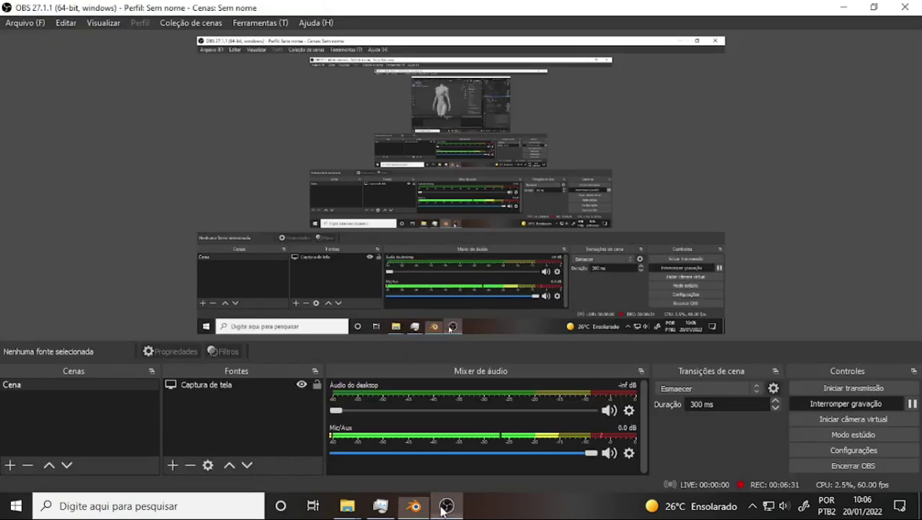
{"action": "left_click", "coordinate": [479, 505]}
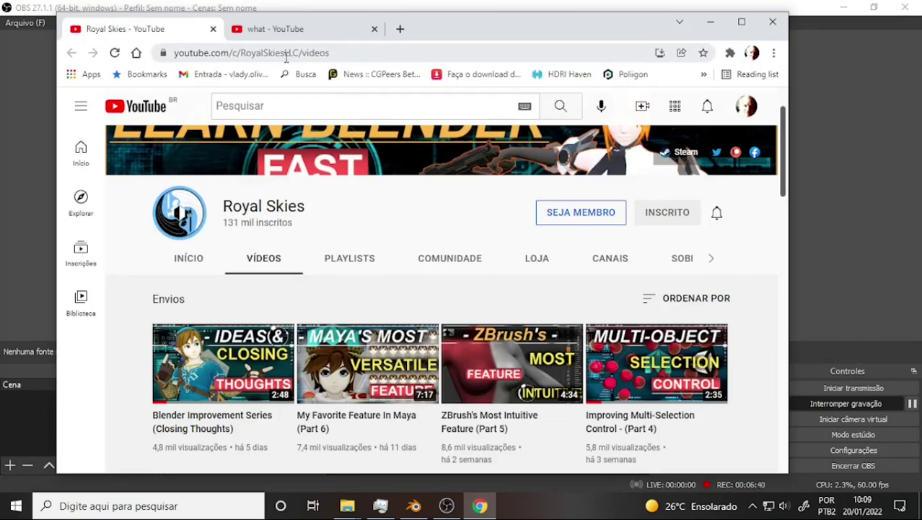
{"action": "scroll", "coordinate": [524, 197], "scroll_direction": "up", "scroll_amount": 1}
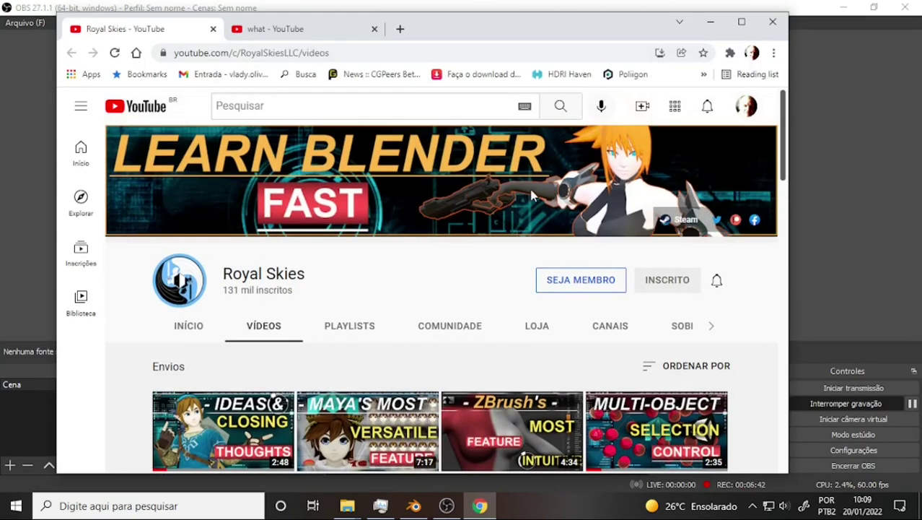
{"action": "scroll", "coordinate": [505, 209], "scroll_direction": "down", "scroll_amount": 5}
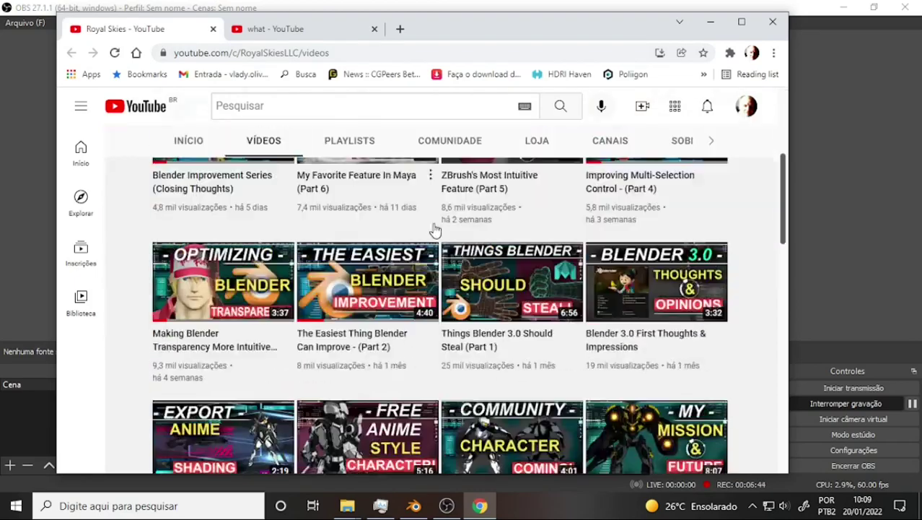
{"action": "scroll", "coordinate": [430, 232], "scroll_direction": "down", "scroll_amount": 2}
{"action": "scroll", "coordinate": [427, 235], "scroll_direction": "up", "scroll_amount": 4}
{"action": "scroll", "coordinate": [427, 236], "scroll_direction": "up", "scroll_amount": 2}
{"action": "scroll", "coordinate": [430, 234], "scroll_direction": "up", "scroll_amount": 1}
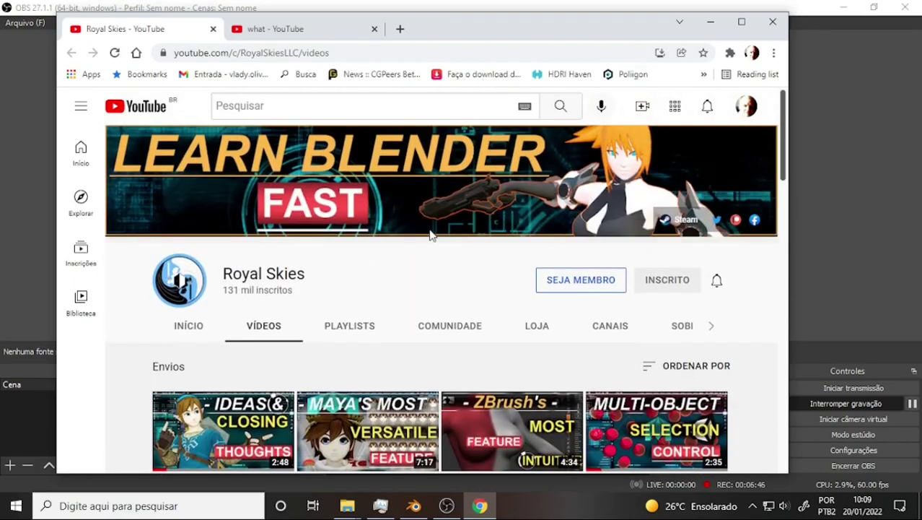
{"action": "scroll", "coordinate": [432, 232], "scroll_direction": "down", "scroll_amount": 3}
{"action": "scroll", "coordinate": [437, 233], "scroll_direction": "down", "scroll_amount": 2}
{"action": "scroll", "coordinate": [448, 231], "scroll_direction": "down", "scroll_amount": 2}
{"action": "scroll", "coordinate": [453, 232], "scroll_direction": "down", "scroll_amount": 3}
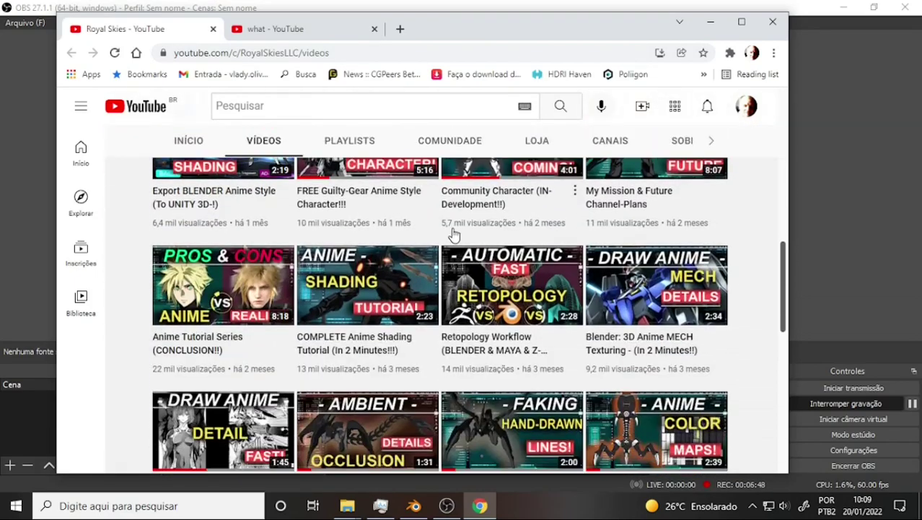
{"action": "scroll", "coordinate": [453, 232], "scroll_direction": "down", "scroll_amount": 3}
{"action": "scroll", "coordinate": [453, 233], "scroll_direction": "down", "scroll_amount": 4}
{"action": "scroll", "coordinate": [455, 237], "scroll_direction": "up", "scroll_amount": 3}
{"action": "scroll", "coordinate": [454, 238], "scroll_direction": "down", "scroll_amount": 3}
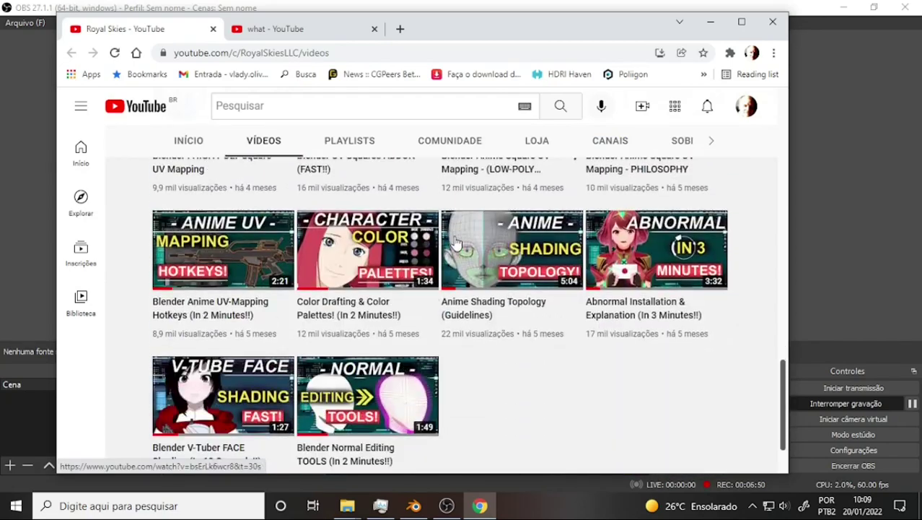
{"action": "scroll", "coordinate": [455, 242], "scroll_direction": "up", "scroll_amount": 3}
{"action": "scroll", "coordinate": [447, 210], "scroll_direction": "up", "scroll_amount": 4}
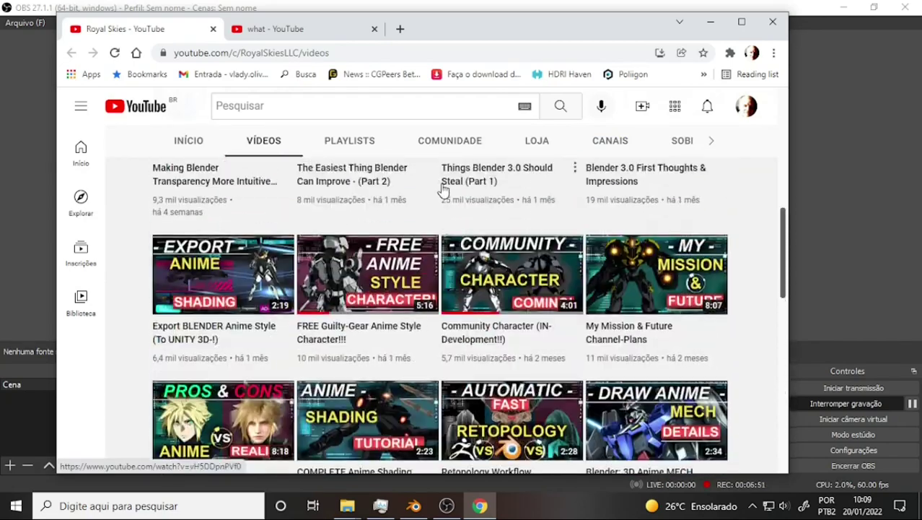
{"action": "left_click", "coordinate": [773, 21]}
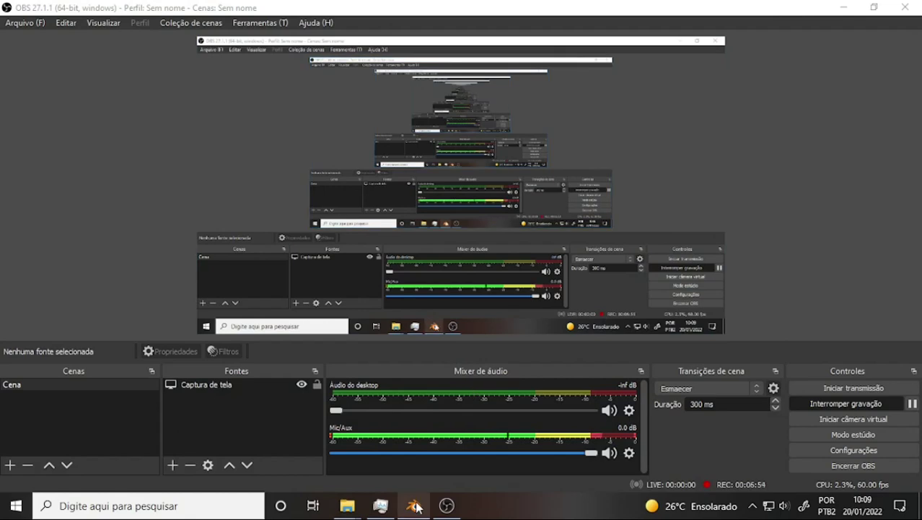
Switch back to Blender and enlarge the bone properties area to reveal Spring Bones.
{"action": "left_click", "coordinate": [414, 505]}
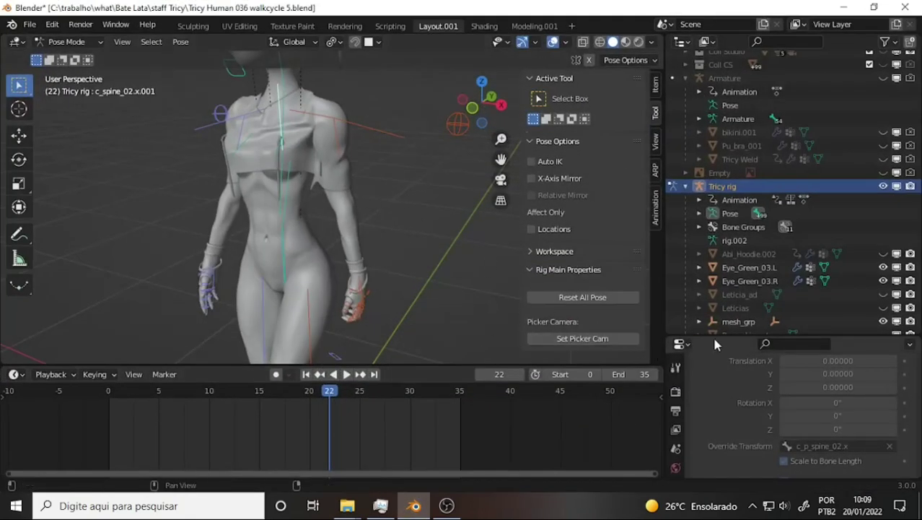
{"action": "left_click_drag", "start_coordinate": [721, 333], "coordinate": [721, 156]}
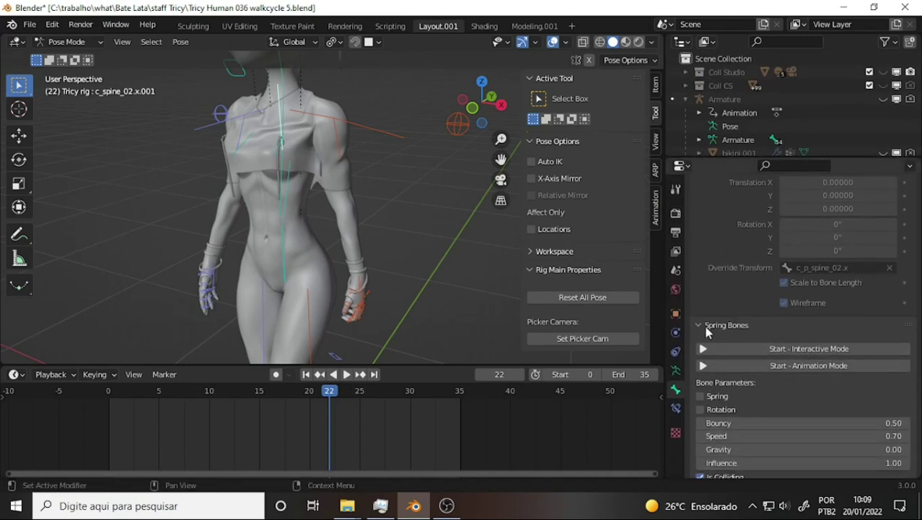
{"action": "scroll", "coordinate": [740, 321], "scroll_direction": "down", "scroll_amount": 2}
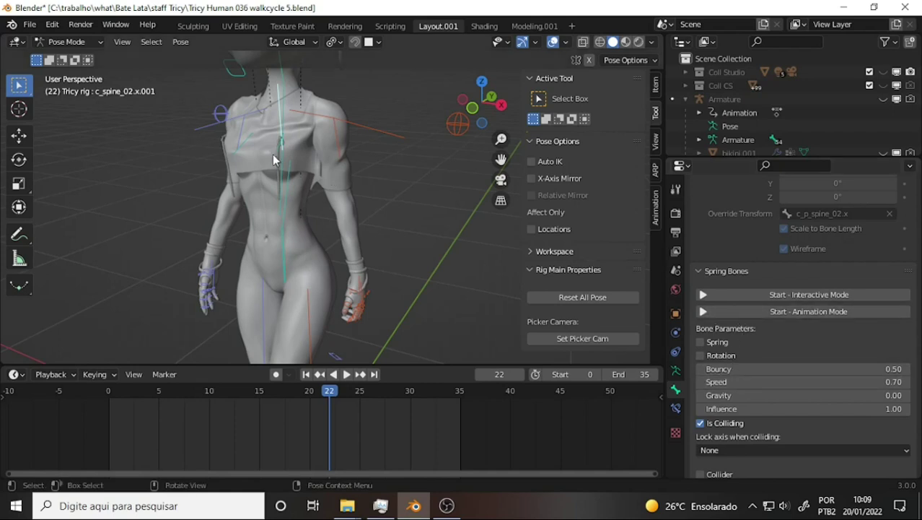
Select the Boob.R bone, showing Spring and Rotation enabled with Bouncy 0.50 and Speed 0.70.
{"action": "left_click", "coordinate": [240, 146]}
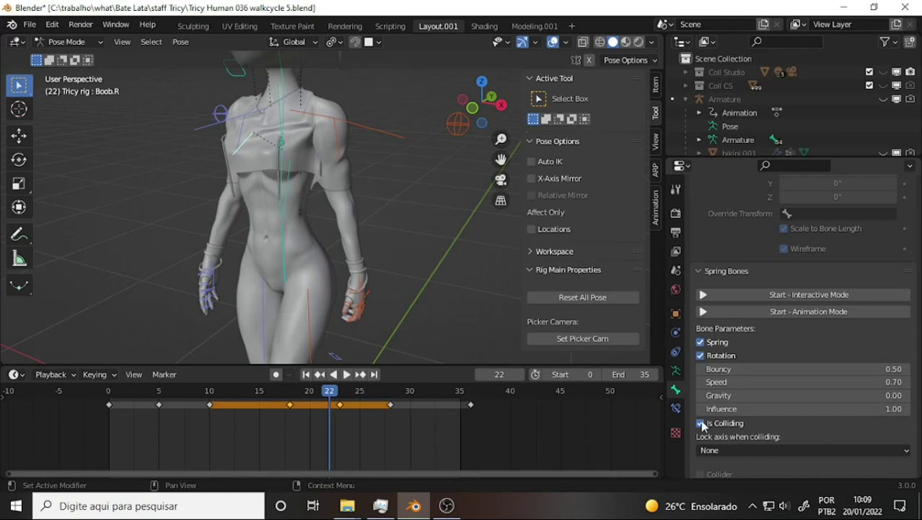
{"action": "scroll", "coordinate": [731, 269], "scroll_direction": "up", "scroll_amount": 5}
{"action": "scroll", "coordinate": [729, 267], "scroll_direction": "up", "scroll_amount": 4}
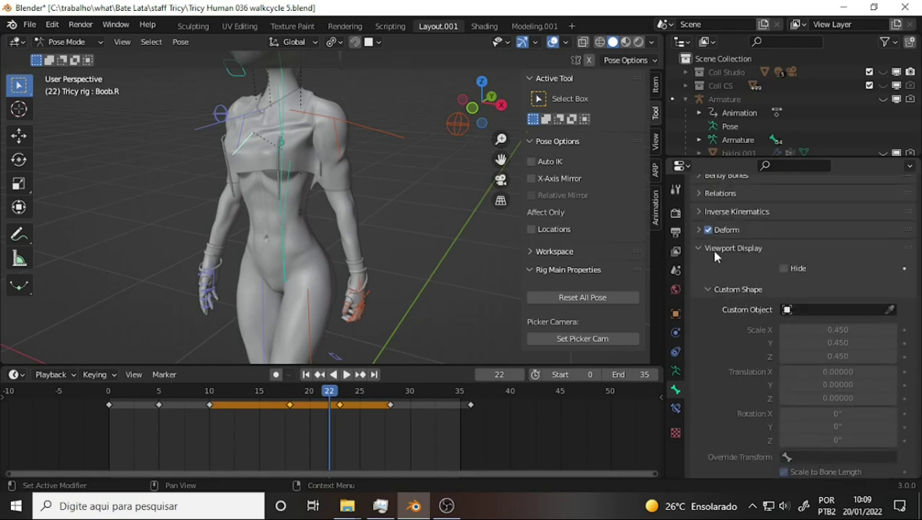
{"action": "scroll", "coordinate": [715, 256], "scroll_direction": "up", "scroll_amount": 1}
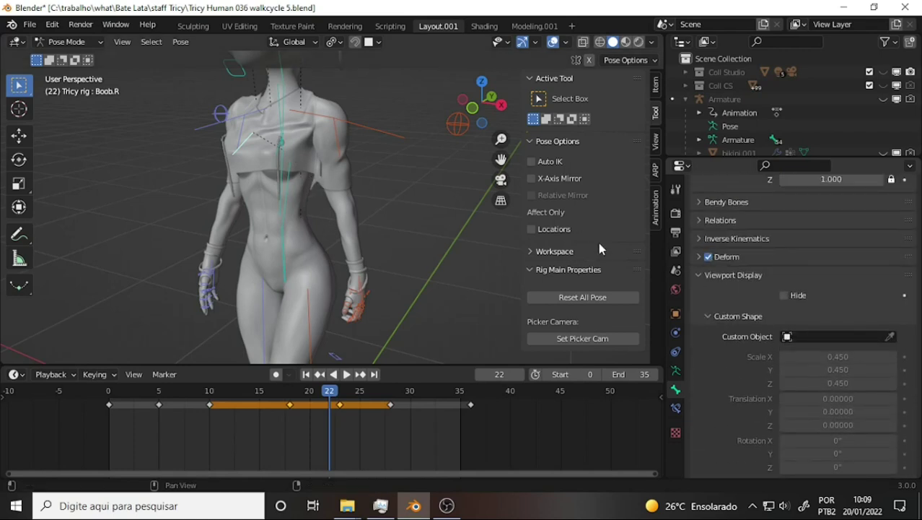
{"action": "scroll", "coordinate": [770, 267], "scroll_direction": "down", "scroll_amount": 3}
{"action": "scroll", "coordinate": [767, 269], "scroll_direction": "up", "scroll_amount": 6}
{"action": "scroll", "coordinate": [765, 270], "scroll_direction": "up", "scroll_amount": 1}
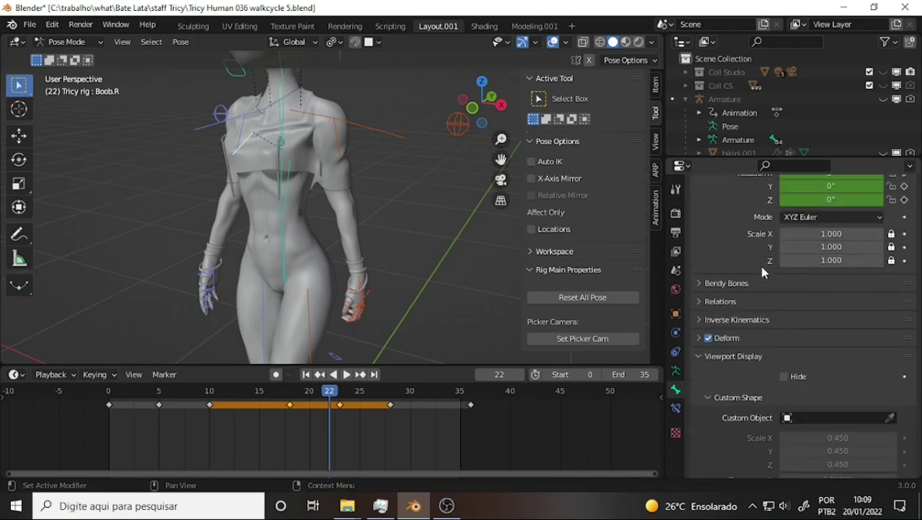
{"action": "scroll", "coordinate": [758, 260], "scroll_direction": "down", "scroll_amount": 6}
{"action": "scroll", "coordinate": [754, 252], "scroll_direction": "down", "scroll_amount": 5}
{"action": "scroll", "coordinate": [754, 249], "scroll_direction": "up", "scroll_amount": 1}
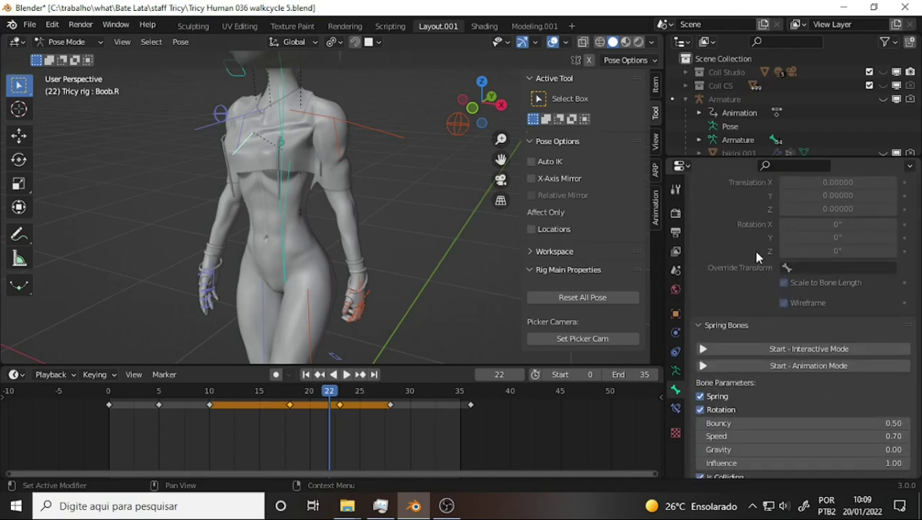
Play and stop the walk cycle, then jump to the next keyframe at frame 5.
{"action": "left_click", "coordinate": [347, 373]}
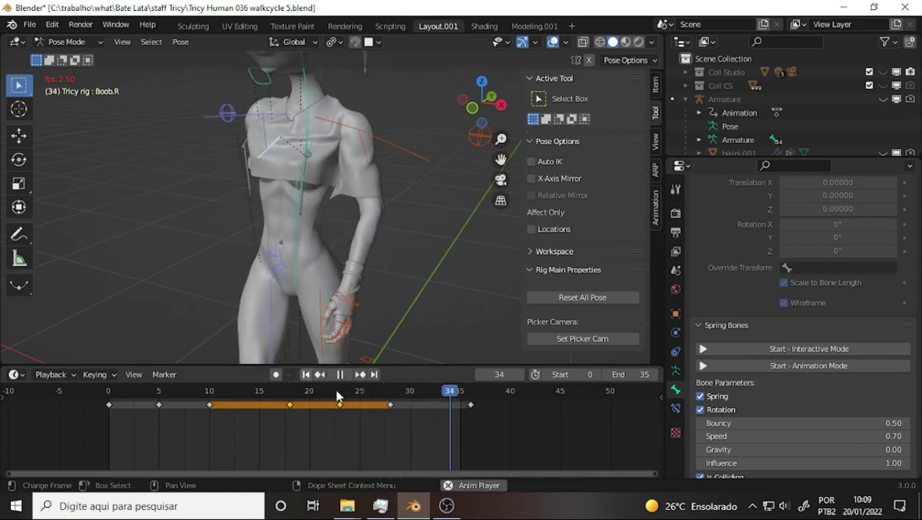
{"action": "key", "text": "space"}
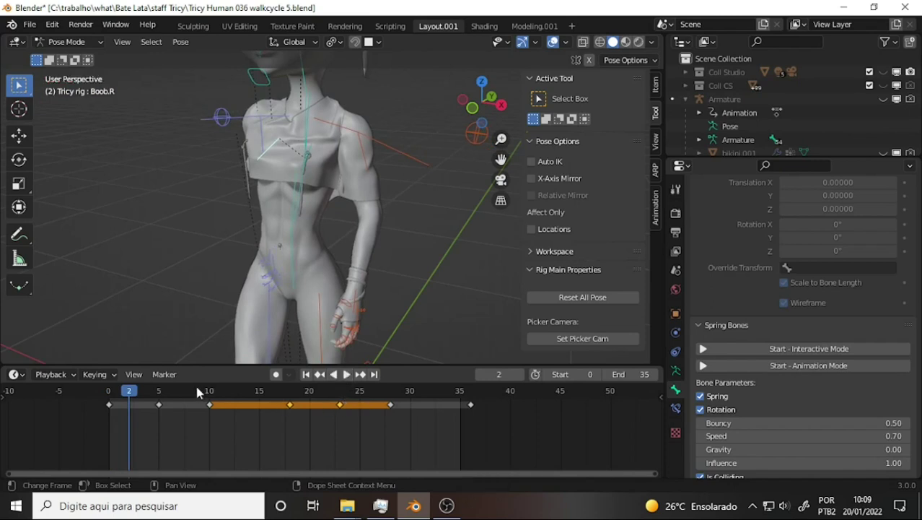
{"action": "key", "text": "Up"}
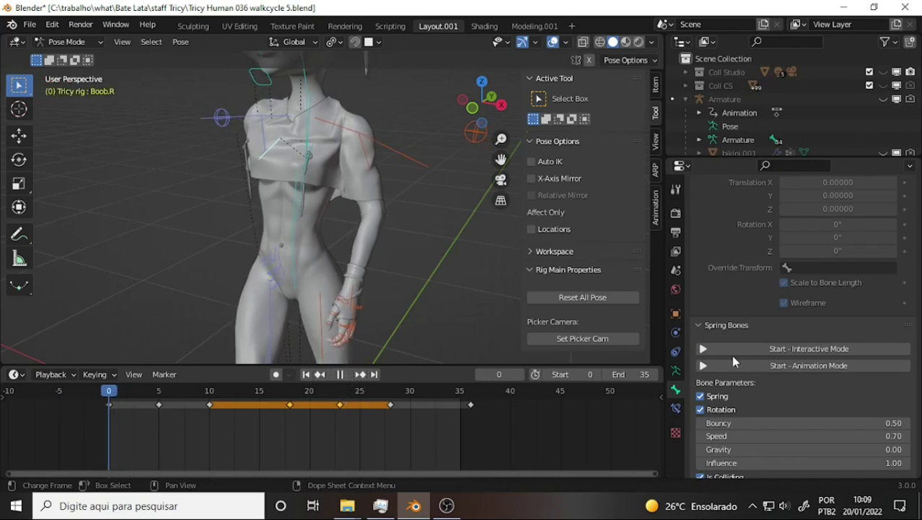
Start the Spring Bones interactive simulation and play the animation, stopping at frame 34.
{"action": "left_click", "coordinate": [809, 352]}
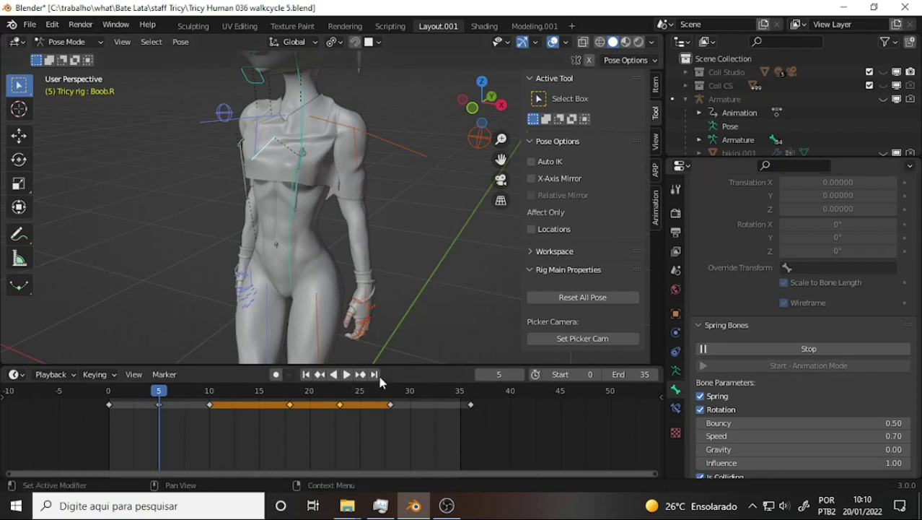
{"action": "key", "text": "space"}
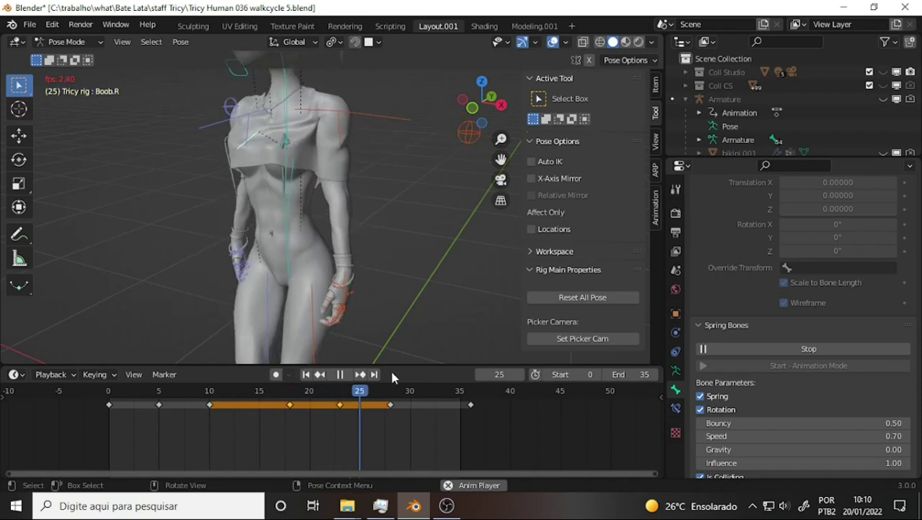
{"action": "left_click", "coordinate": [342, 376]}
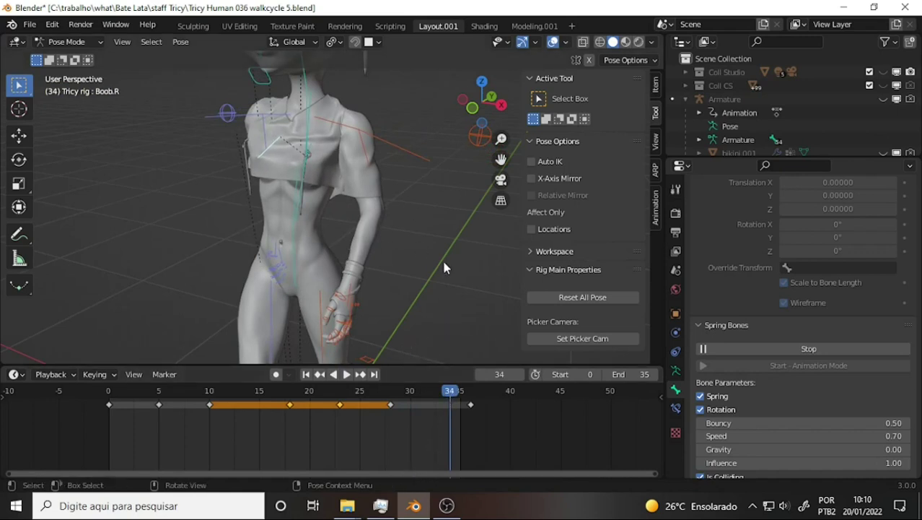
{"action": "scroll", "coordinate": [444, 267], "scroll_direction": "down", "scroll_amount": 5}
{"action": "scroll", "coordinate": [444, 267], "scroll_direction": "up", "scroll_amount": 3}
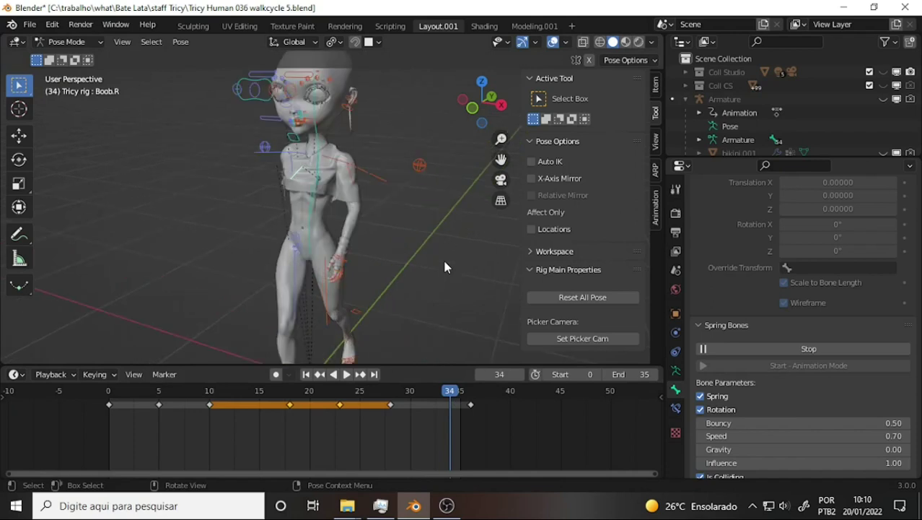
{"action": "scroll", "coordinate": [445, 267], "scroll_direction": "up", "scroll_amount": 2}
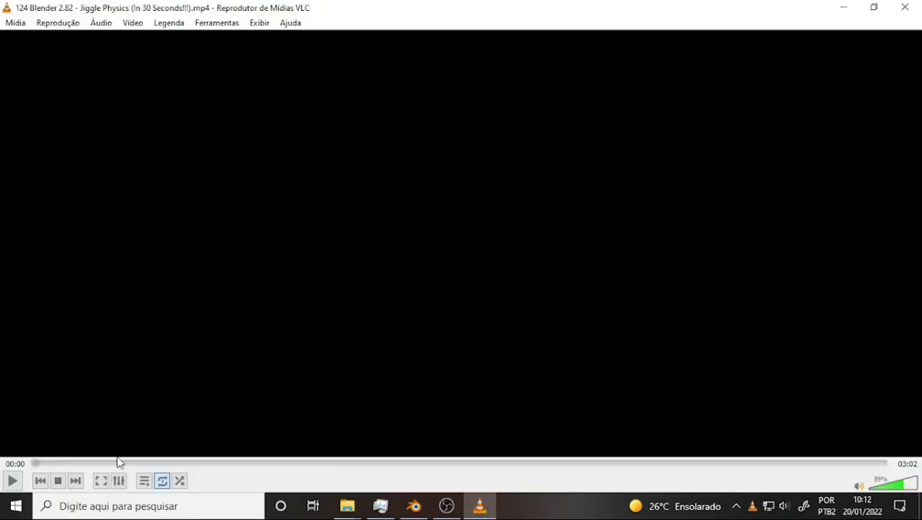
Play the Jiggle Physics video at 99% volume, skimming to 01:17, 01:38 and 00:52, then return to Blender.
{"action": "left_click", "coordinate": [12, 481]}
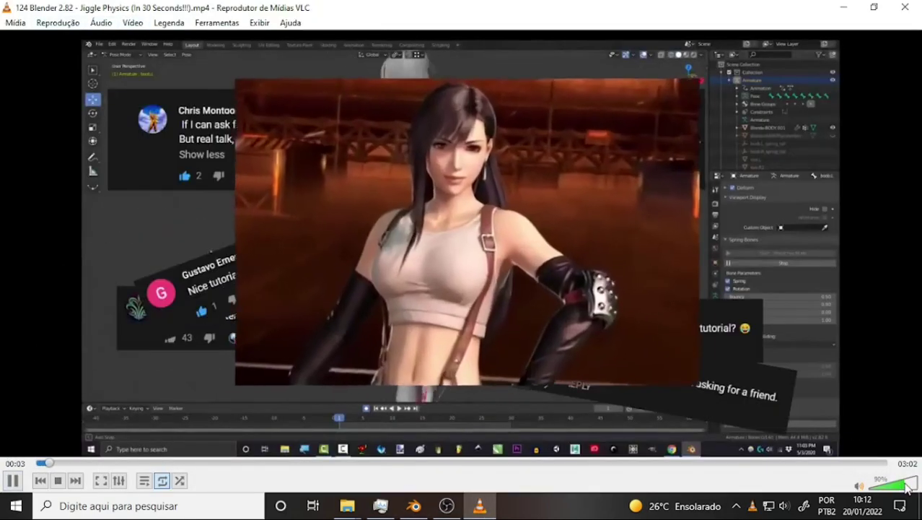
{"action": "left_click_drag", "start_coordinate": [898, 488], "coordinate": [909, 489]}
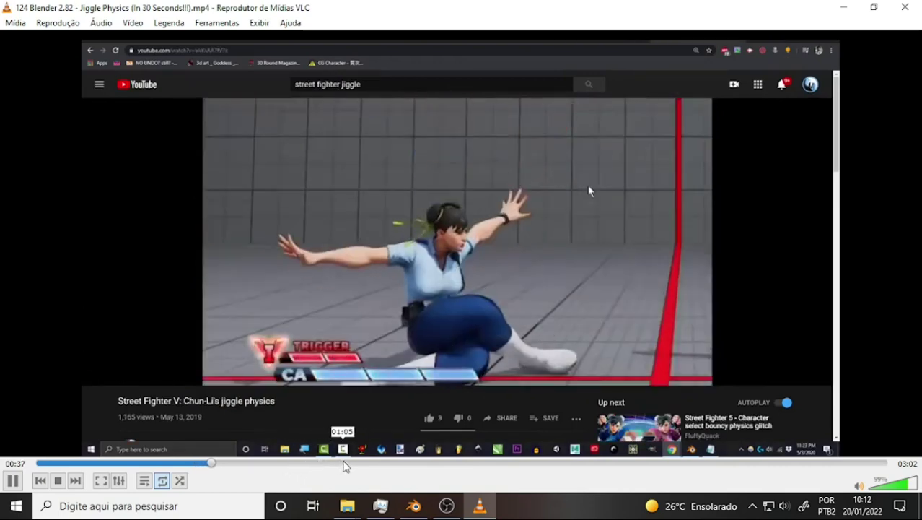
{"action": "left_click", "coordinate": [397, 463]}
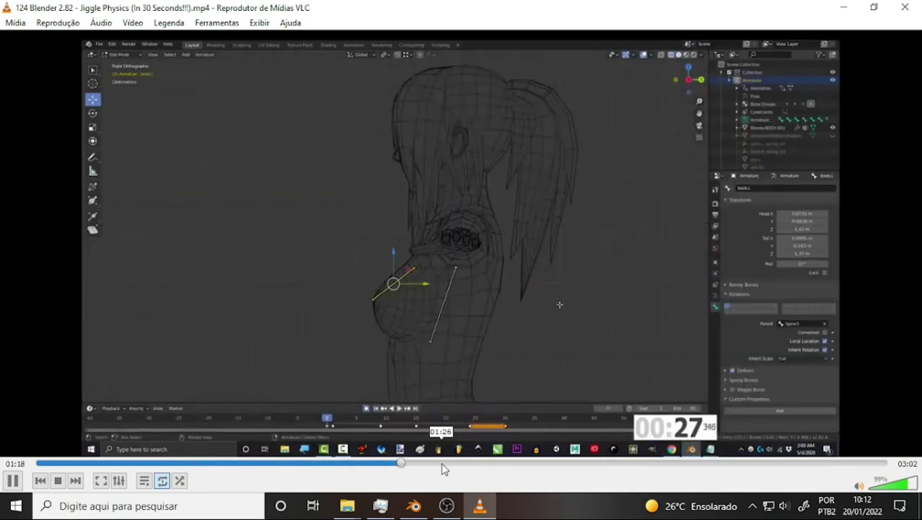
{"action": "left_click", "coordinate": [449, 463]}
{"action": "left_click", "coordinate": [494, 463]}
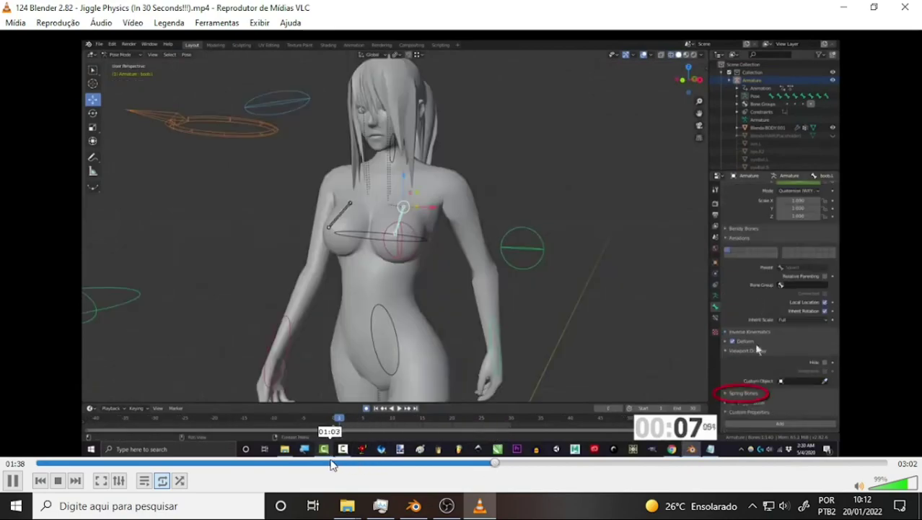
{"action": "left_click", "coordinate": [272, 463]}
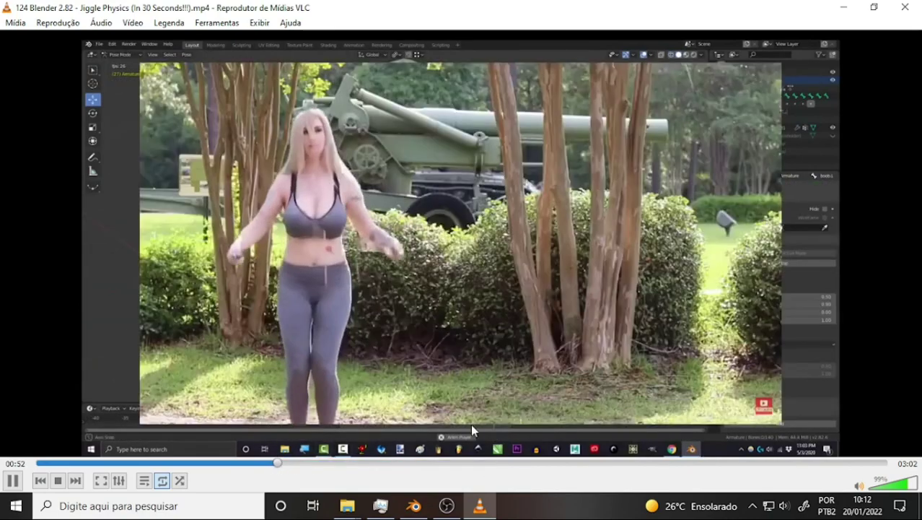
{"action": "left_click", "coordinate": [904, 8]}
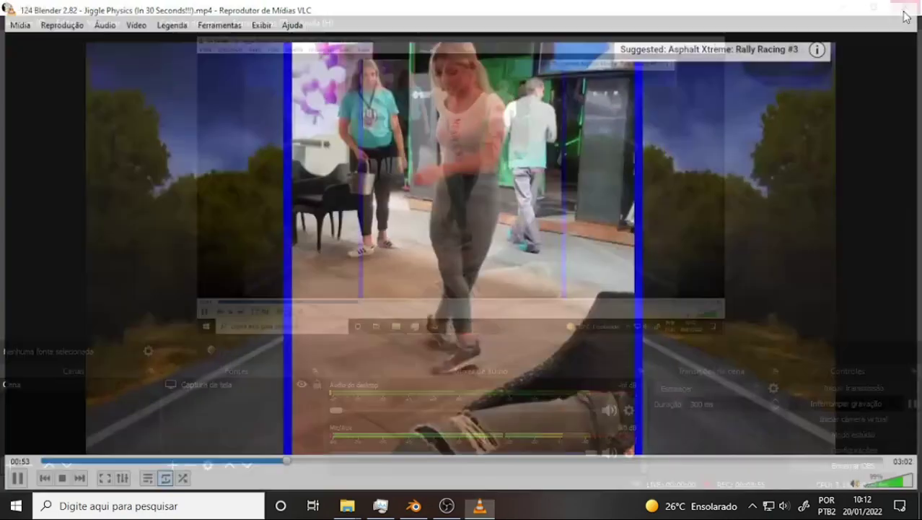
{"action": "left_click", "coordinate": [428, 498]}
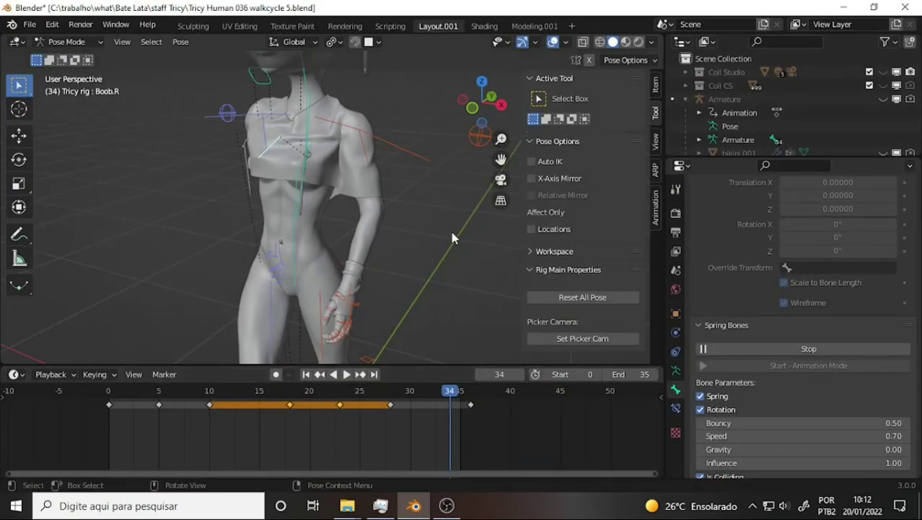
Zoom the viewport and stop the Spring Bones interactive simulation at frame 34.
{"action": "scroll", "coordinate": [450, 231], "scroll_direction": "down", "scroll_amount": 1}
{"action": "scroll", "coordinate": [451, 231], "scroll_direction": "down", "scroll_amount": 3}
{"action": "scroll", "coordinate": [451, 231], "scroll_direction": "up", "scroll_amount": 2}
{"action": "scroll", "coordinate": [451, 230], "scroll_direction": "up", "scroll_amount": 1}
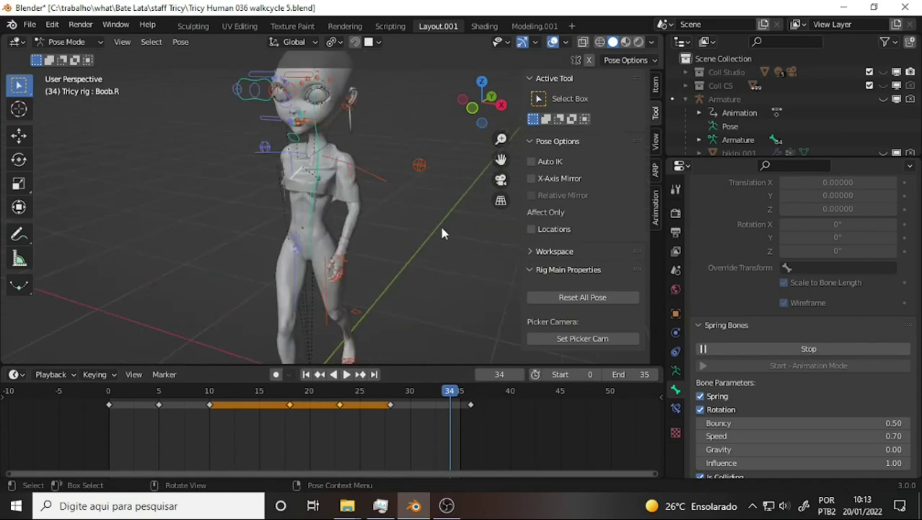
{"action": "scroll", "coordinate": [418, 214], "scroll_direction": "down", "scroll_amount": 3}
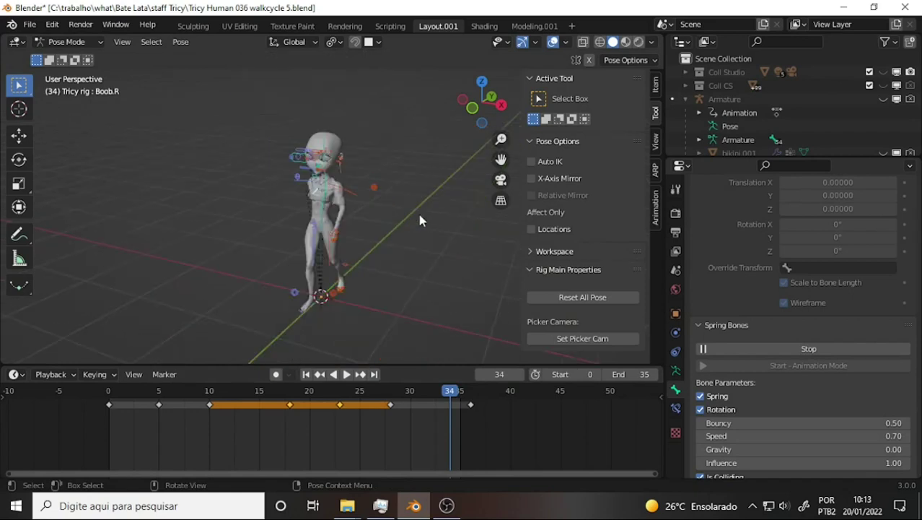
{"action": "left_click", "coordinate": [808, 349]}
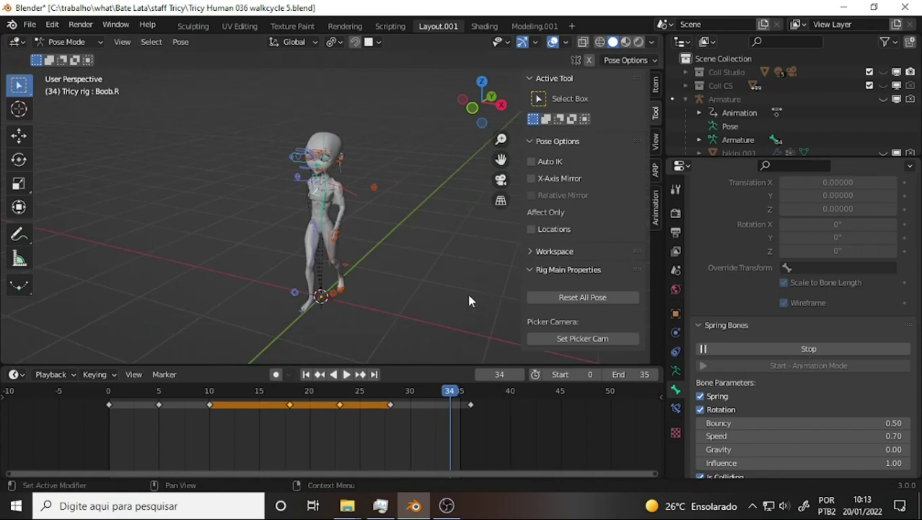
Orbit, pan and zoom to frame the rig's head and chest.
{"action": "scroll", "coordinate": [428, 249], "scroll_direction": "up", "scroll_amount": 4}
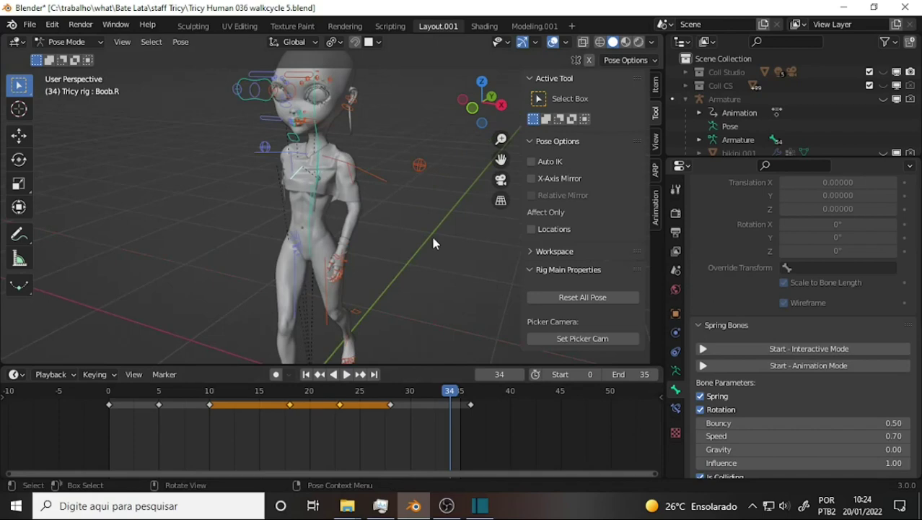
{"action": "middle_click_drag", "start_coordinate": [433, 243], "coordinate": [444, 211]}
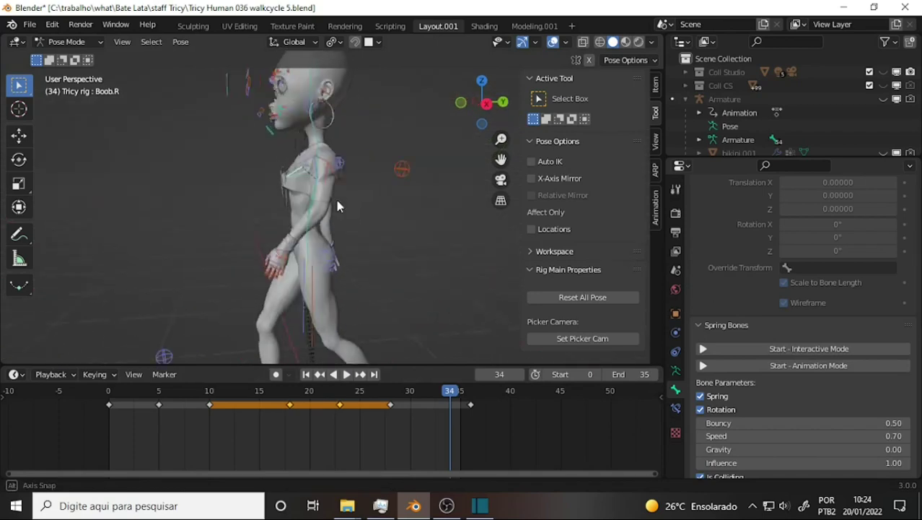
{"action": "scroll", "coordinate": [442, 204], "scroll_direction": "up", "scroll_amount": 5}
{"action": "scroll", "coordinate": [440, 200], "scroll_direction": "down", "scroll_amount": 2}
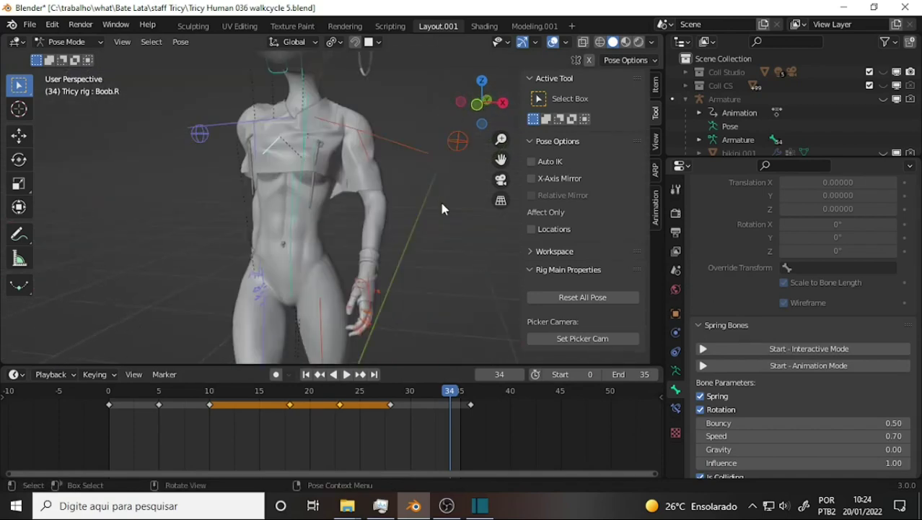
{"action": "left_click_drag", "start_coordinate": [500, 160], "coordinate": [500, 216]}
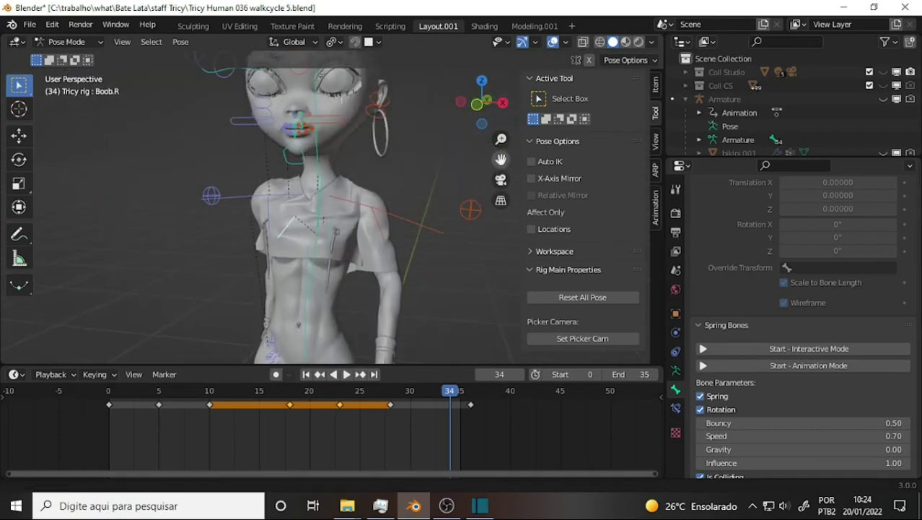
{"action": "scroll", "coordinate": [433, 188], "scroll_direction": "up", "scroll_amount": 3}
{"action": "scroll", "coordinate": [456, 174], "scroll_direction": "down", "scroll_amount": 4}
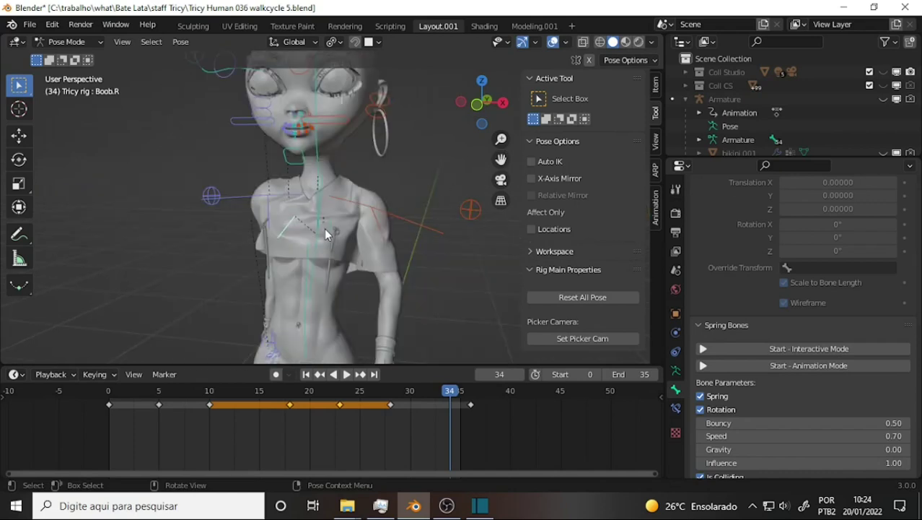
Inspect c_shoulder.l, Boob.L and Boob.R spring settings, then box-select Boob.R keyframes 0–10.
{"action": "left_click", "coordinate": [329, 205]}
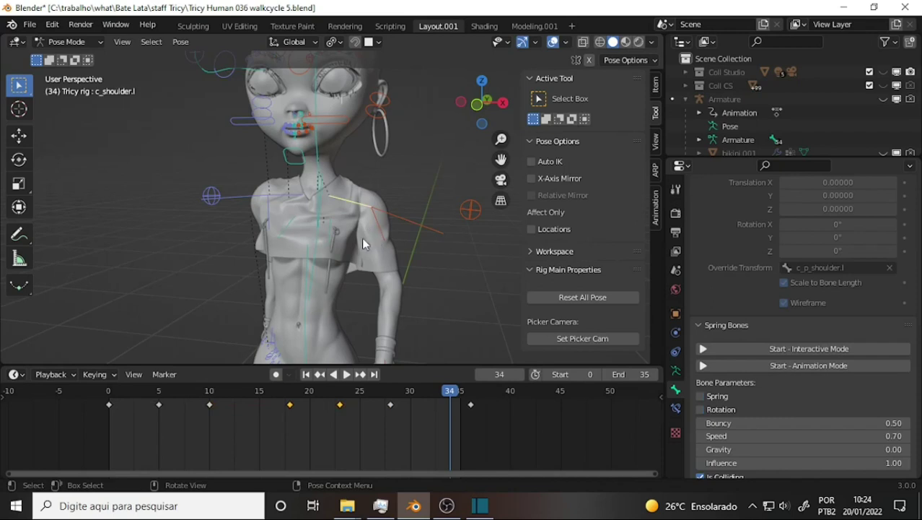
{"action": "left_click", "coordinate": [295, 234]}
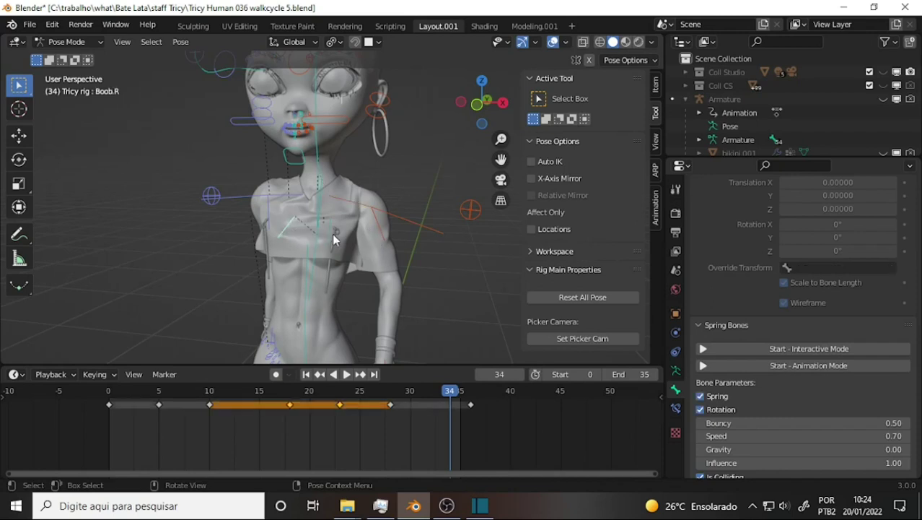
{"action": "left_click", "coordinate": [330, 238]}
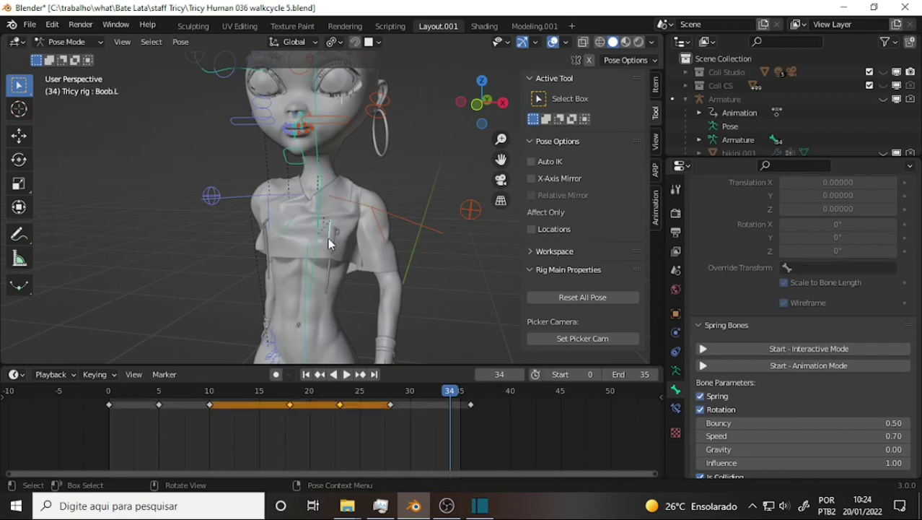
{"action": "left_click", "coordinate": [293, 228]}
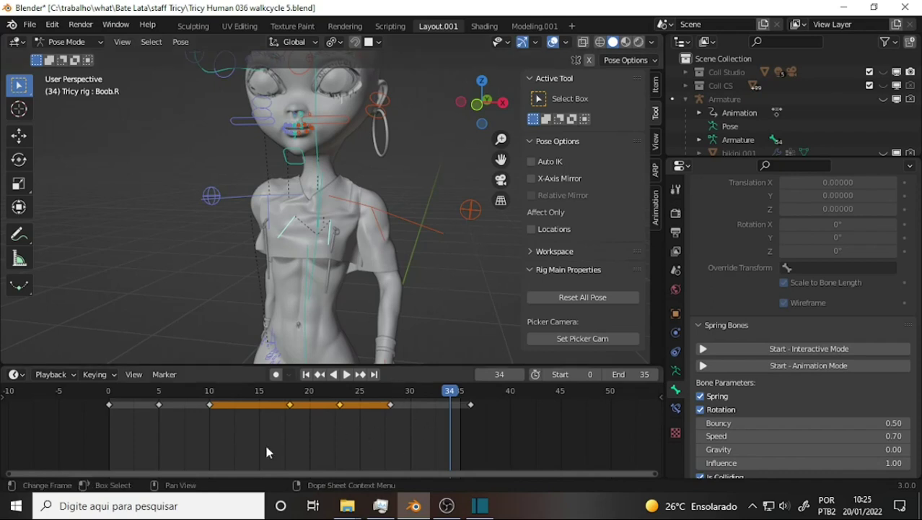
{"action": "left_click", "coordinate": [208, 437]}
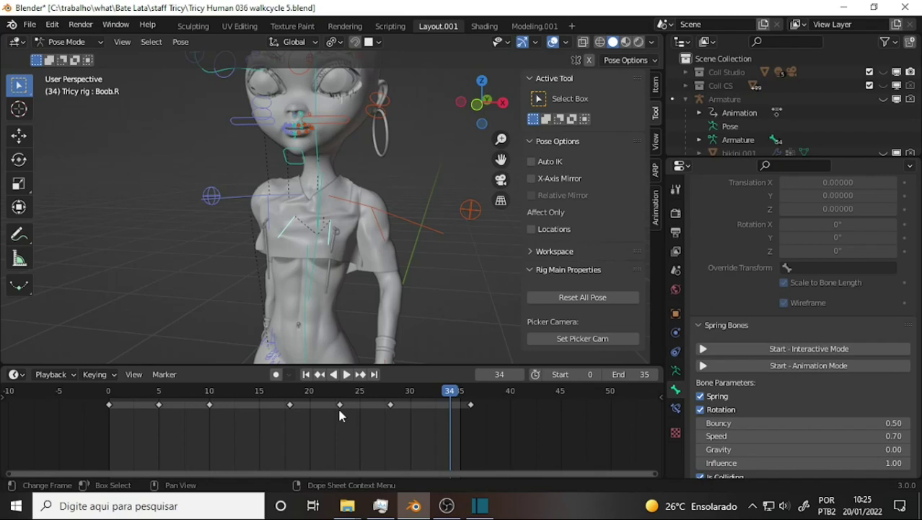
{"action": "left_click_drag", "start_coordinate": [148, 430], "coordinate": [179, 401]}
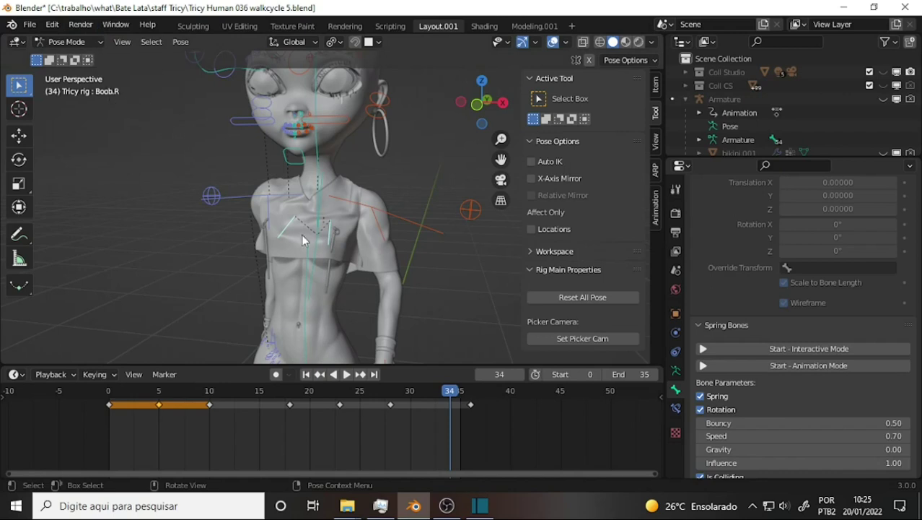
Return to Object Mode, select the Tricy Nude body, and switch it into Weight Paint.
{"action": "left_click", "coordinate": [77, 42]}
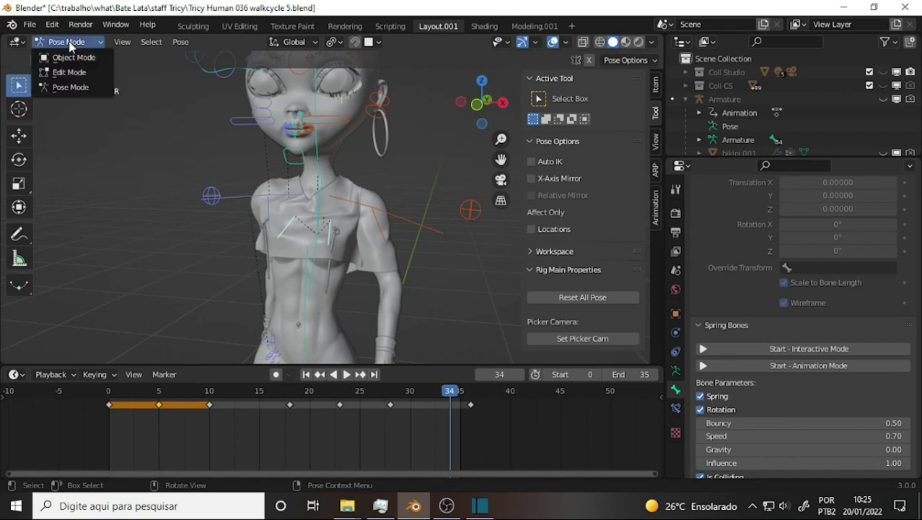
{"action": "left_click", "coordinate": [83, 57]}
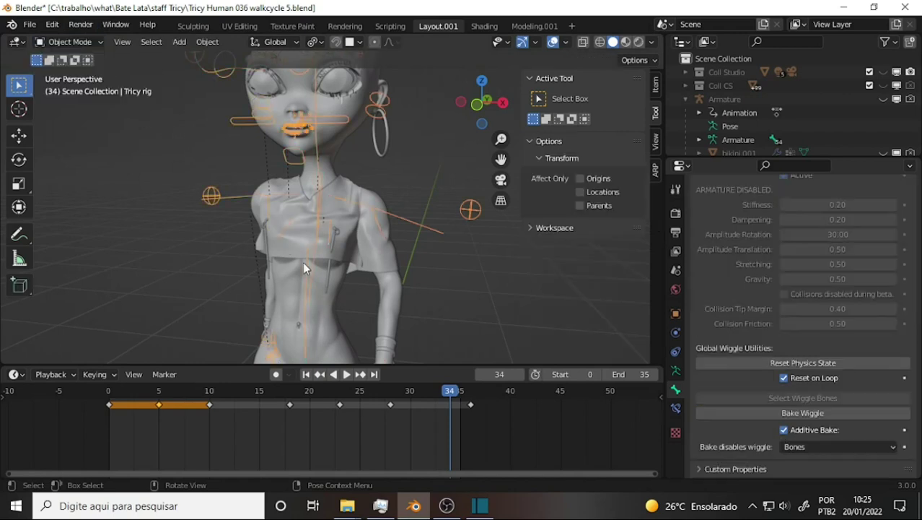
{"action": "left_click", "coordinate": [334, 329]}
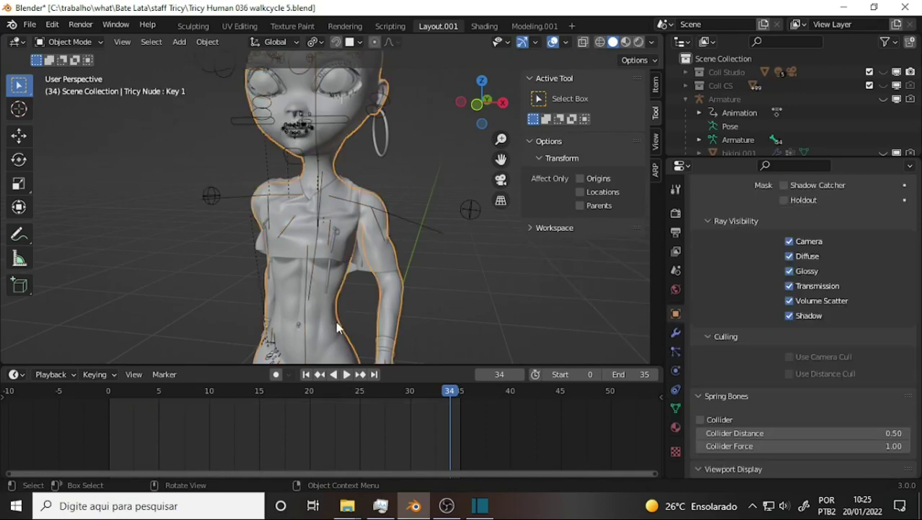
{"action": "left_click", "coordinate": [75, 41]}
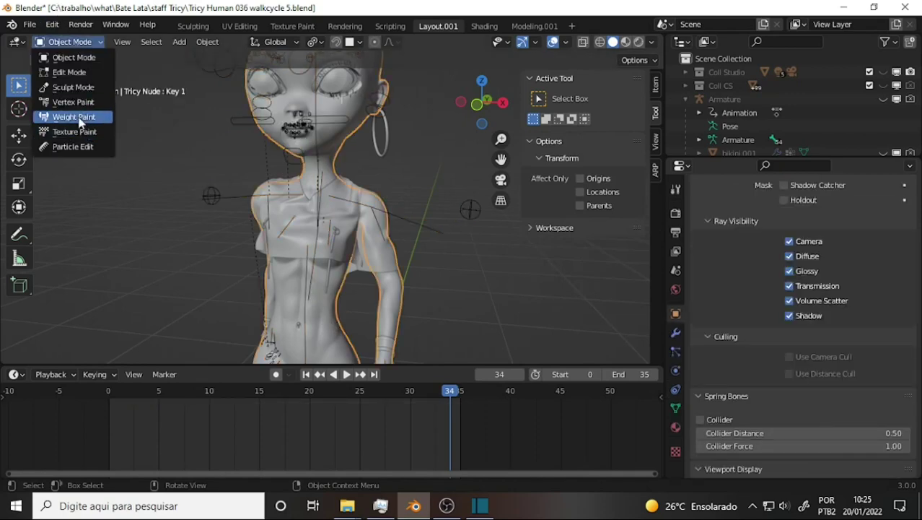
{"action": "key", "text": "Return"}
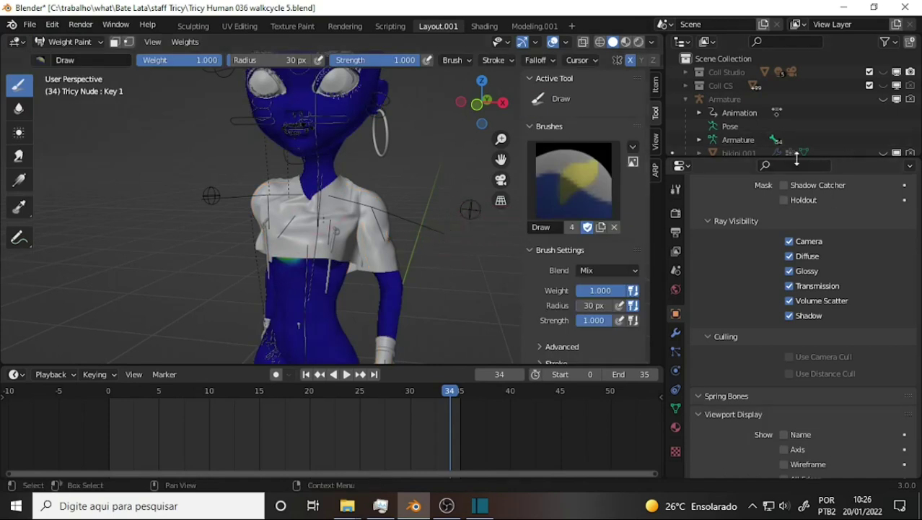
Enlarge the Outliner and hide Tricy 201 TShirt to reveal the chest weights.
{"action": "left_click_drag", "start_coordinate": [795, 157], "coordinate": [794, 300]}
{"action": "scroll", "coordinate": [835, 166], "scroll_direction": "down", "scroll_amount": 3}
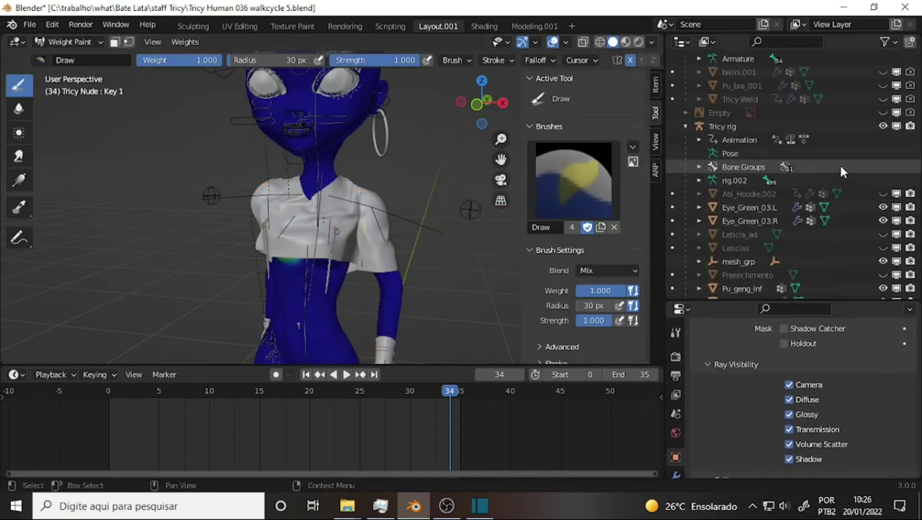
{"action": "scroll", "coordinate": [841, 170], "scroll_direction": "down", "scroll_amount": 3}
{"action": "scroll", "coordinate": [843, 168], "scroll_direction": "down", "scroll_amount": 3}
{"action": "scroll", "coordinate": [843, 169], "scroll_direction": "down", "scroll_amount": 3}
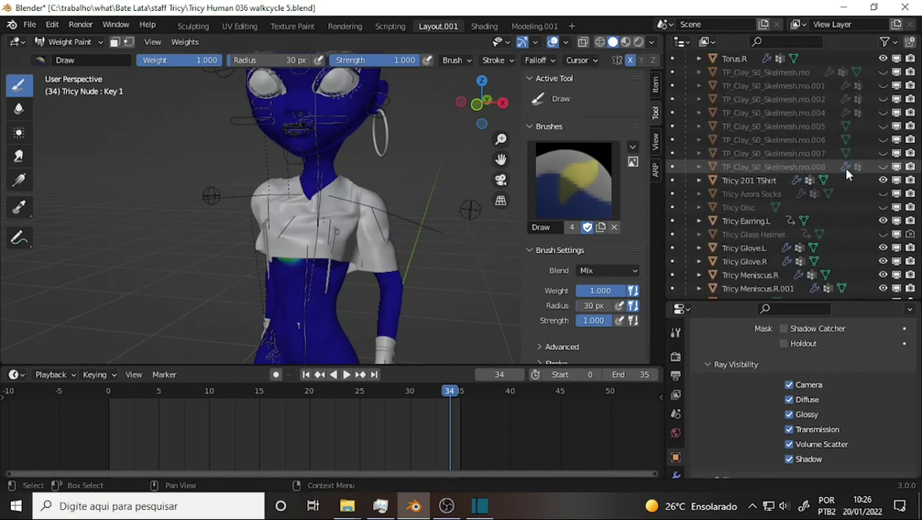
{"action": "scroll", "coordinate": [845, 168], "scroll_direction": "down", "scroll_amount": 3}
{"action": "left_click", "coordinate": [882, 180]}
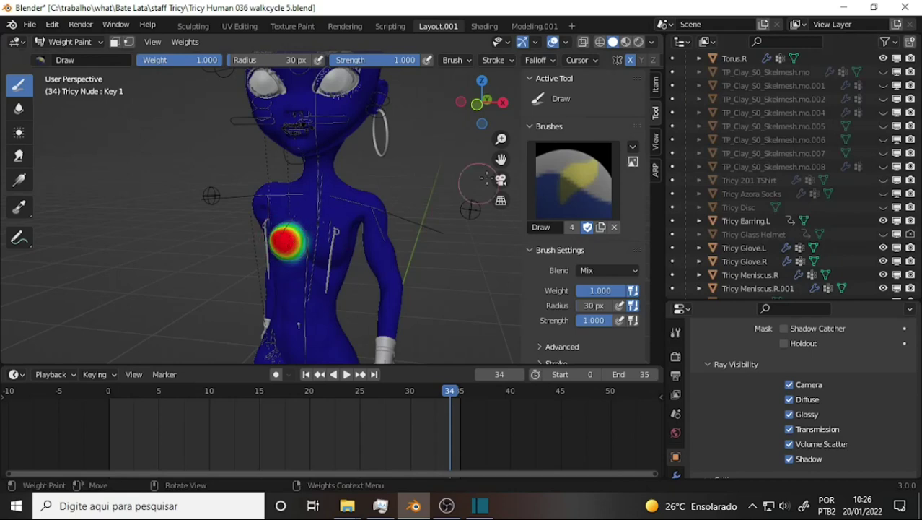
Frame the torso and legs, resize the Outliner, and settle on the Draw brush after trying Gradient.
{"action": "mouse_move", "coordinate": [501, 159]}
{"action": "left_mouse_down"}
{"action": "mouse_move", "coordinate": [498, 29]}
{"action": "mouse_move", "coordinate": [501, 238]}
{"action": "left_mouse_up"}
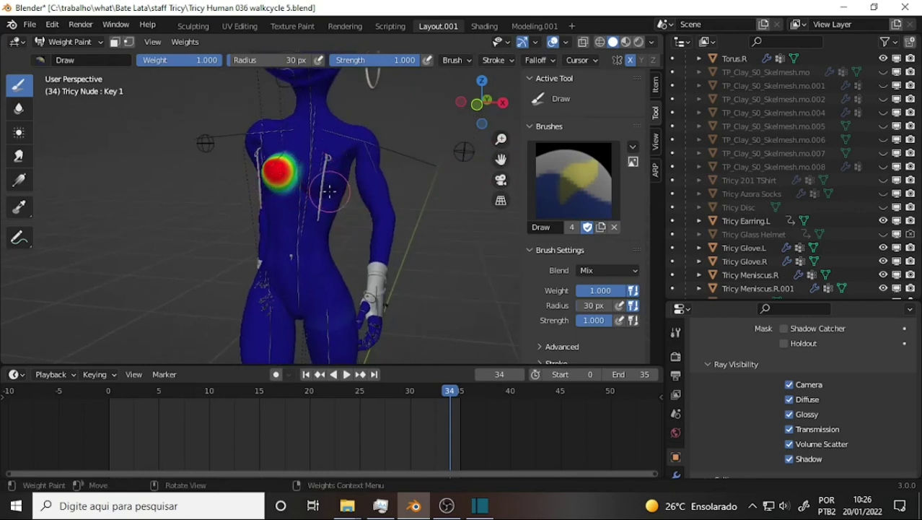
{"action": "left_click_drag", "start_coordinate": [735, 302], "coordinate": [736, 160]}
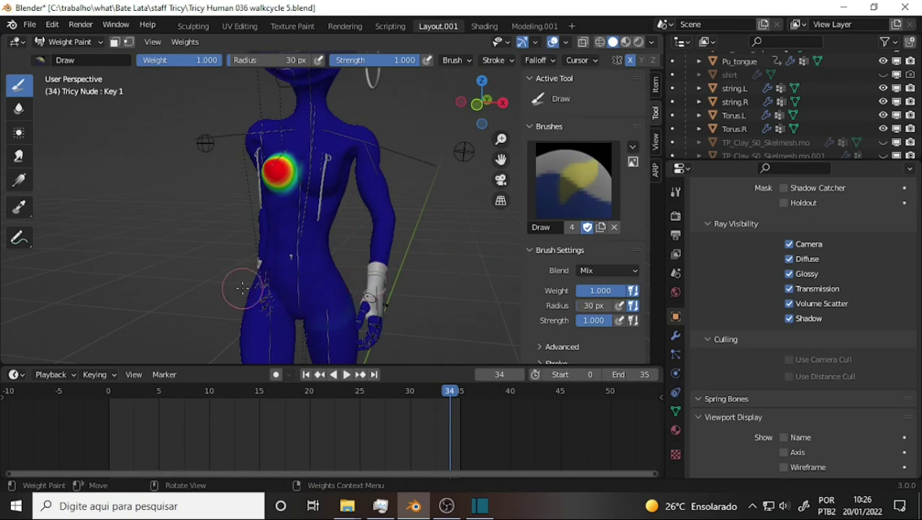
{"action": "left_click", "coordinate": [20, 182]}
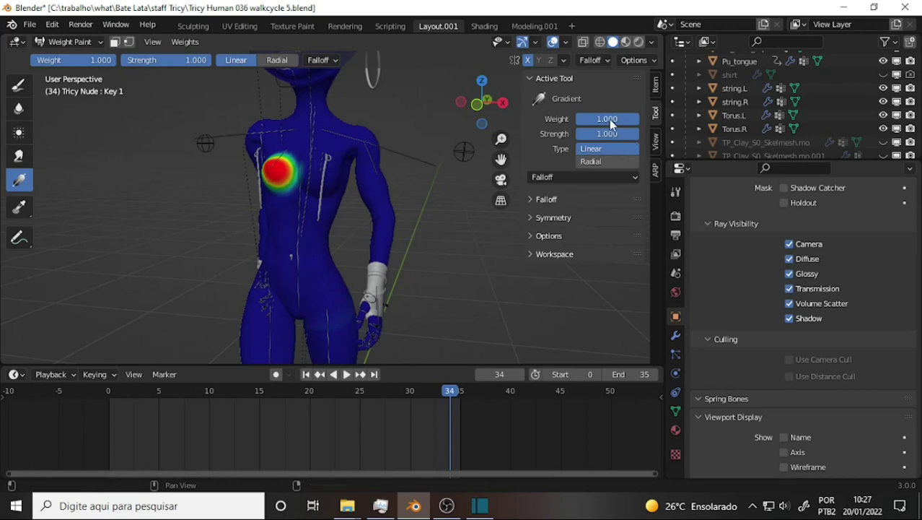
{"action": "left_click", "coordinate": [23, 84]}
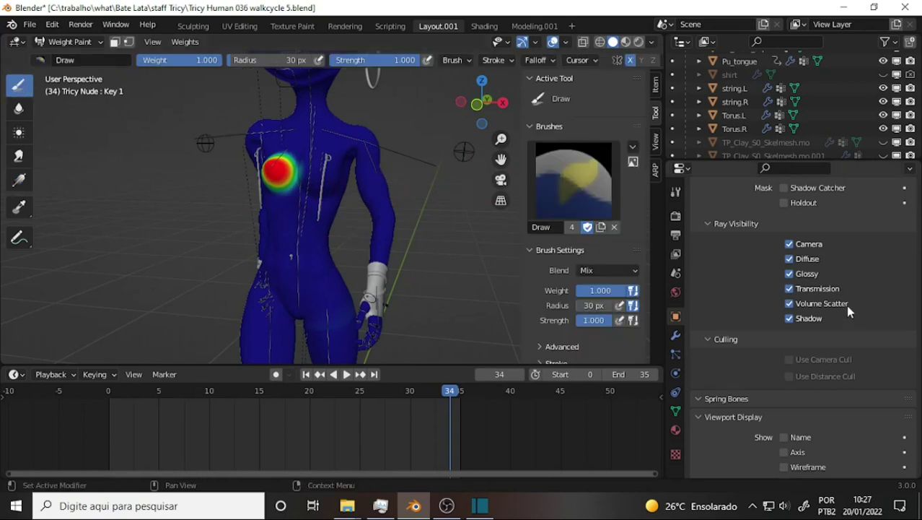
In Object Data properties, add a new vertex group to Tricy Nude and rename it xxxxx.
{"action": "scroll", "coordinate": [723, 300], "scroll_direction": "up", "scroll_amount": 5}
{"action": "scroll", "coordinate": [723, 299], "scroll_direction": "up", "scroll_amount": 2}
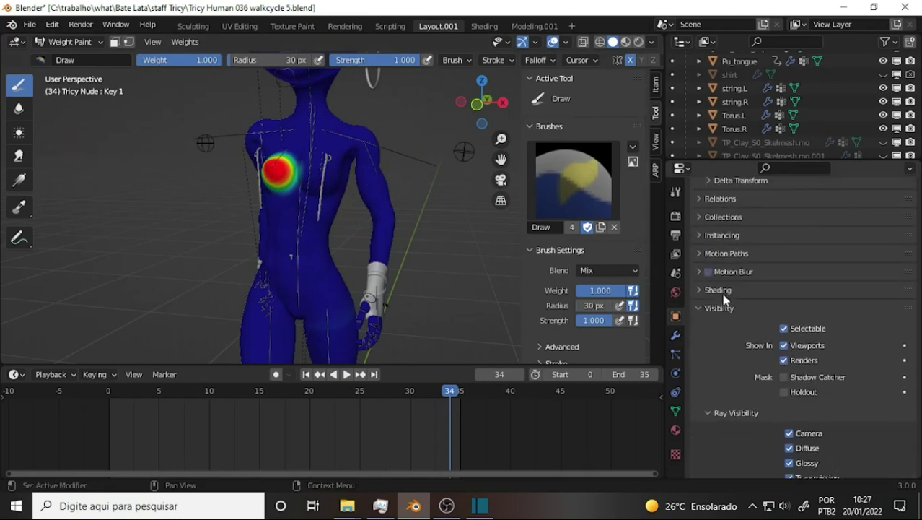
{"action": "scroll", "coordinate": [720, 302], "scroll_direction": "up", "scroll_amount": 4}
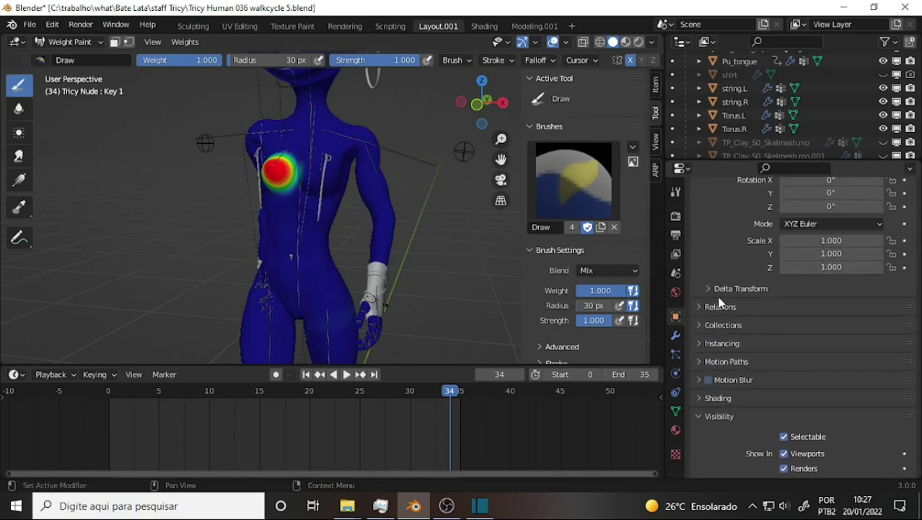
{"action": "left_click", "coordinate": [675, 410]}
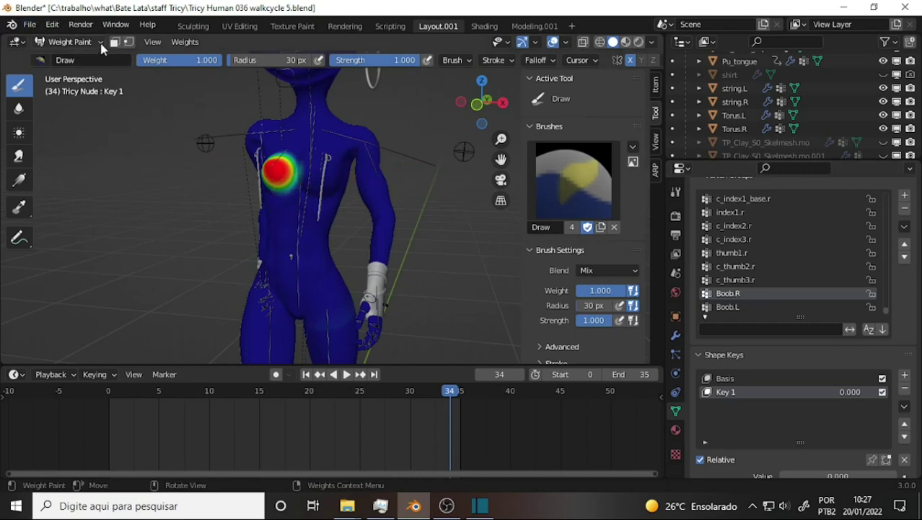
{"action": "left_click", "coordinate": [92, 44]}
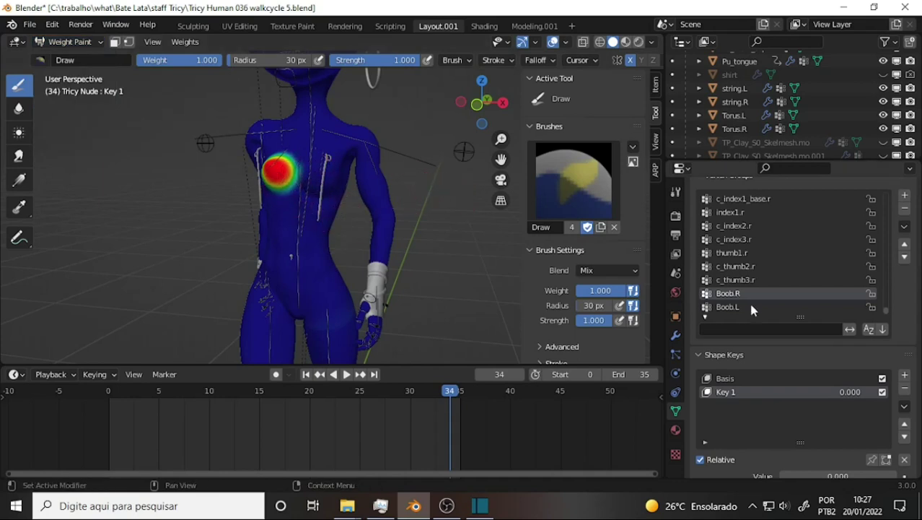
{"action": "left_click", "coordinate": [905, 196]}
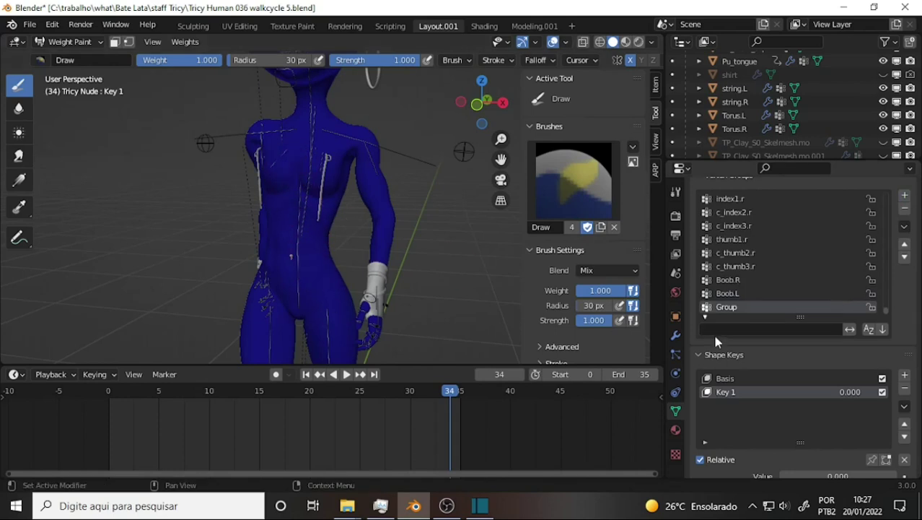
{"action": "double_click", "coordinate": [745, 309]}
{"action": "type", "text": "xxxxx"}
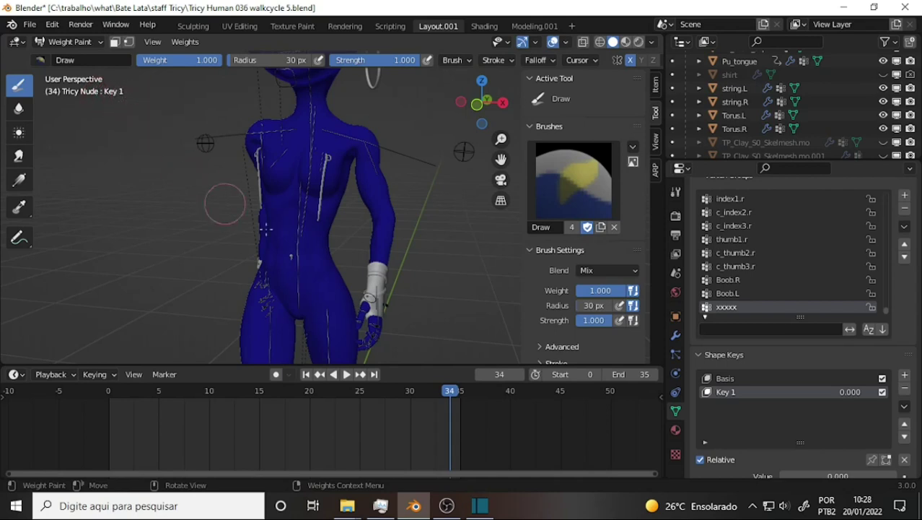
Select the chest vertex group and apply Weights > Smooth at factor 0.5, 1 iteration.
{"action": "left_click", "coordinate": [731, 283]}
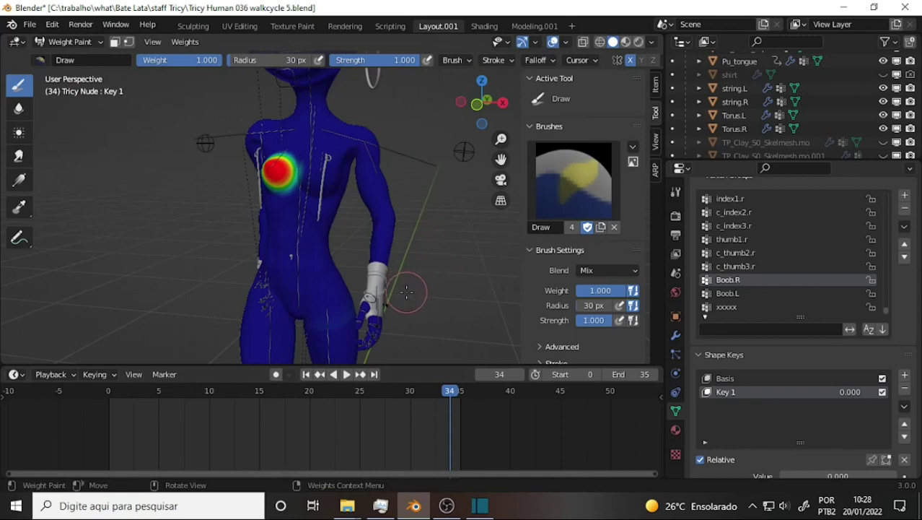
{"action": "left_click", "coordinate": [734, 310]}
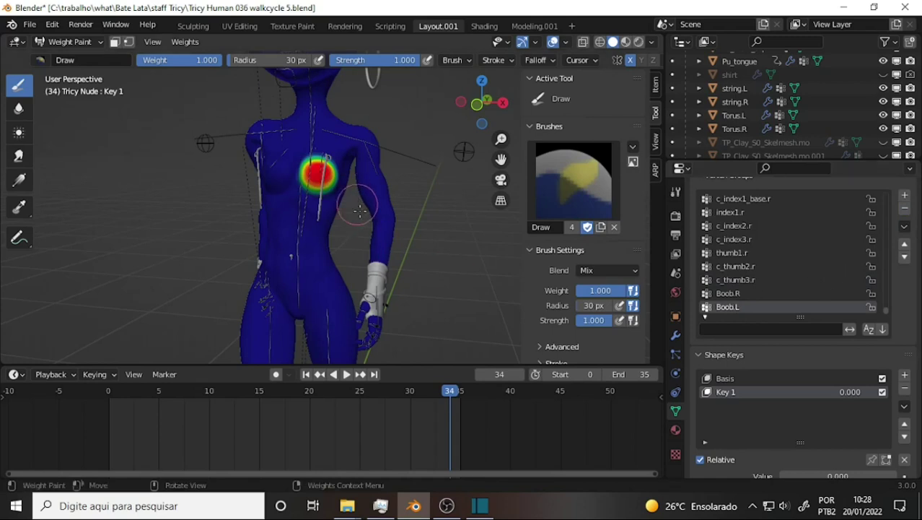
{"action": "left_click", "coordinate": [185, 41]}
{"action": "left_click", "coordinate": [225, 201]}
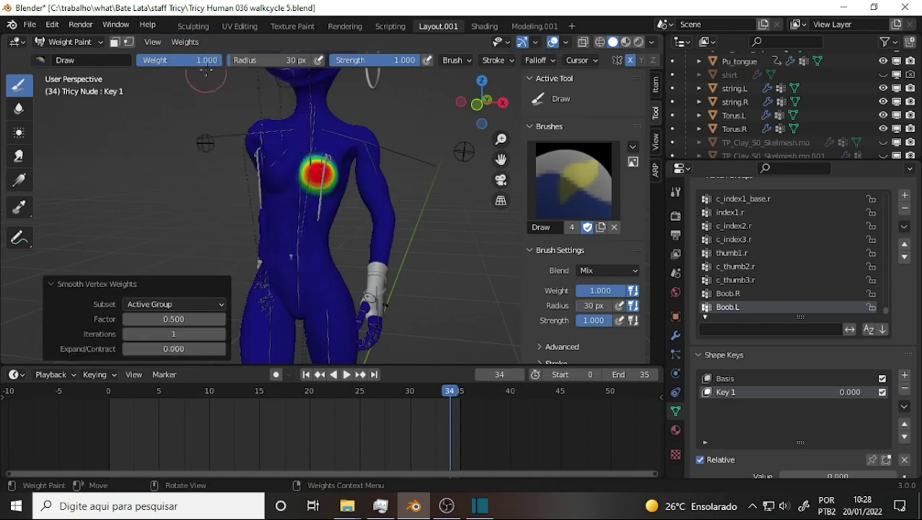
{"action": "left_click", "coordinate": [192, 43]}
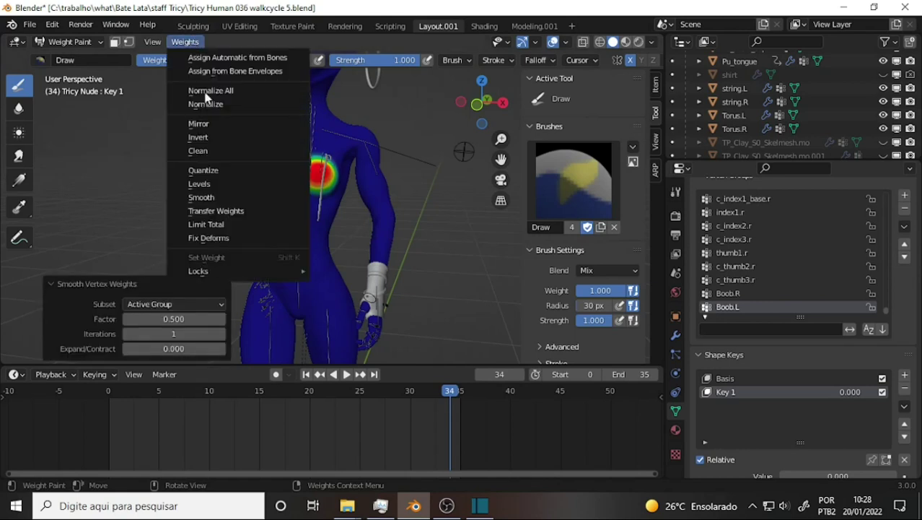